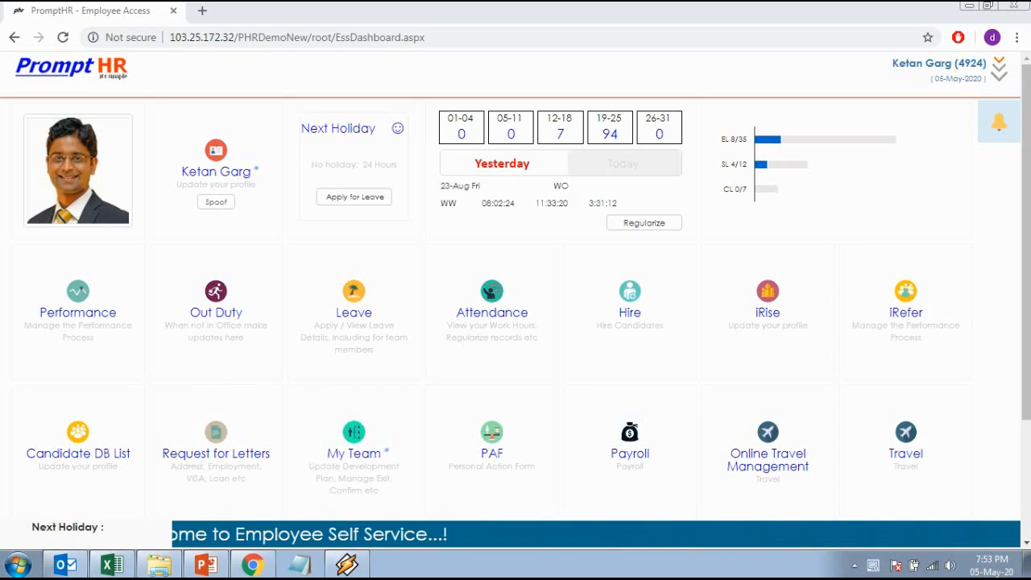
# Switch the user role to HR Ops and open the Exit module
pyautogui.click(1000, 71)
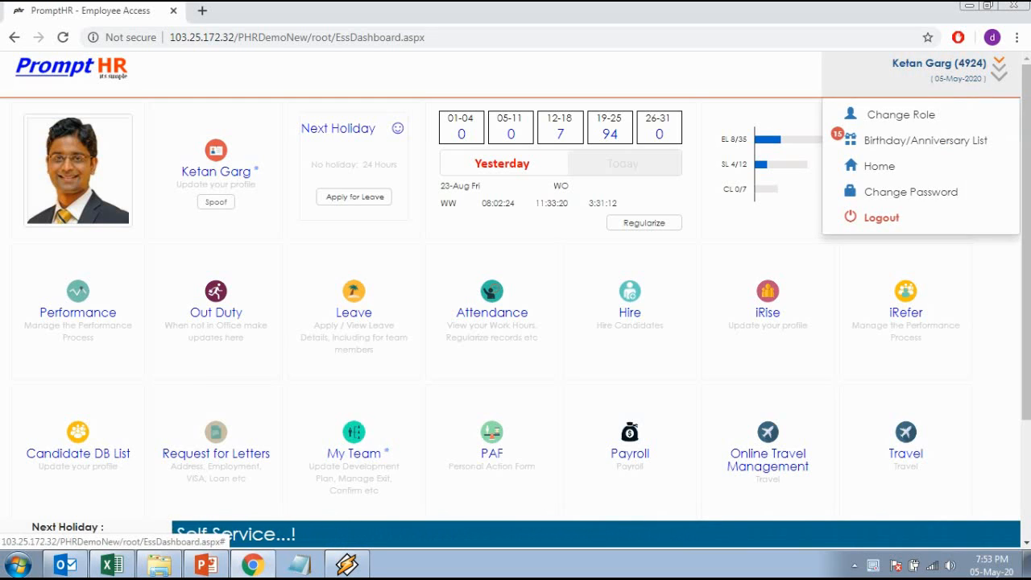
pyautogui.click(895, 115)
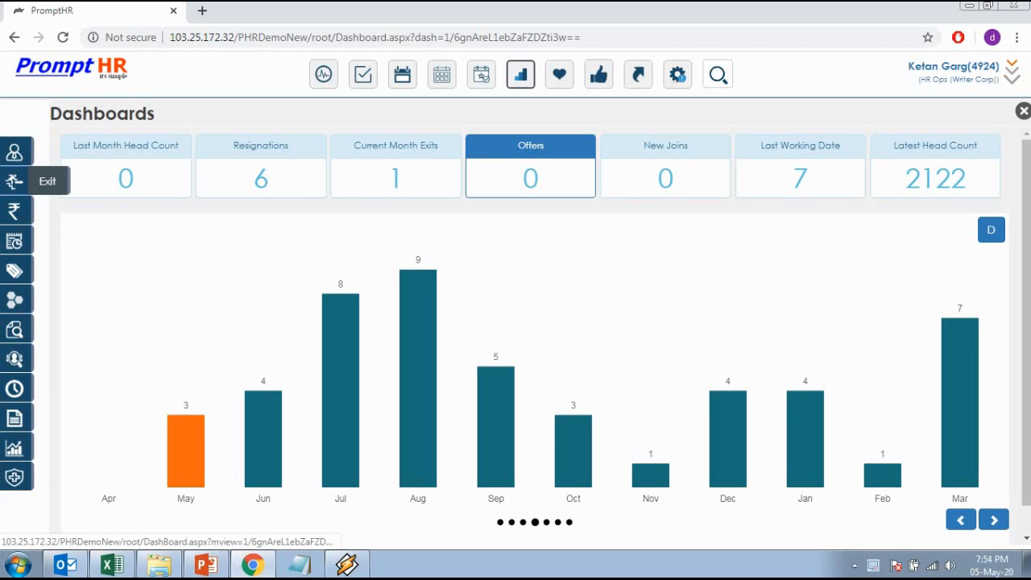
pyautogui.click(14, 180)
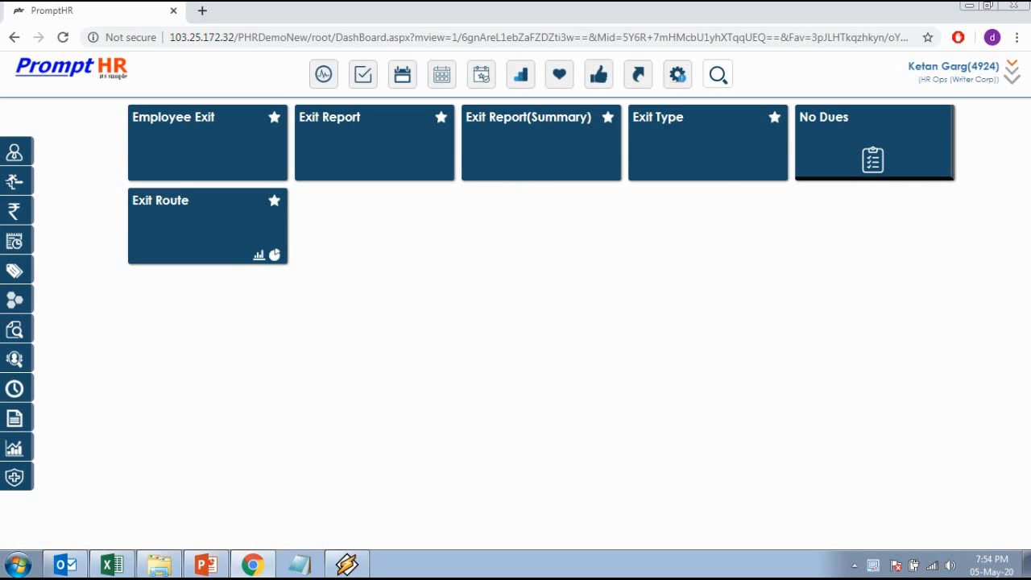
# Open the Employee Exit analytics, chart exits by month and review October's leavers
pyautogui.click(173, 117)
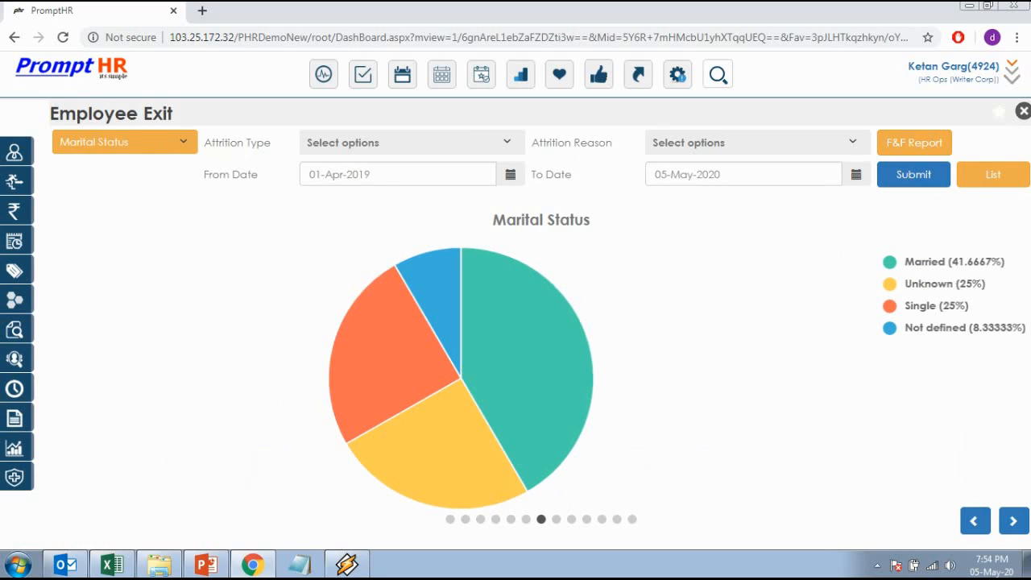
pyautogui.click(125, 143)
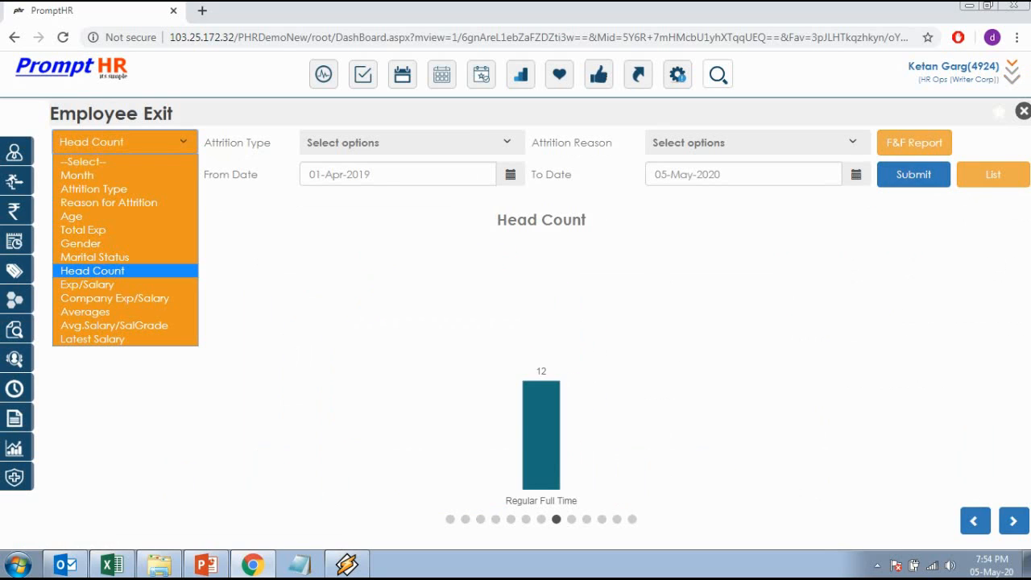
pyautogui.press('Return')
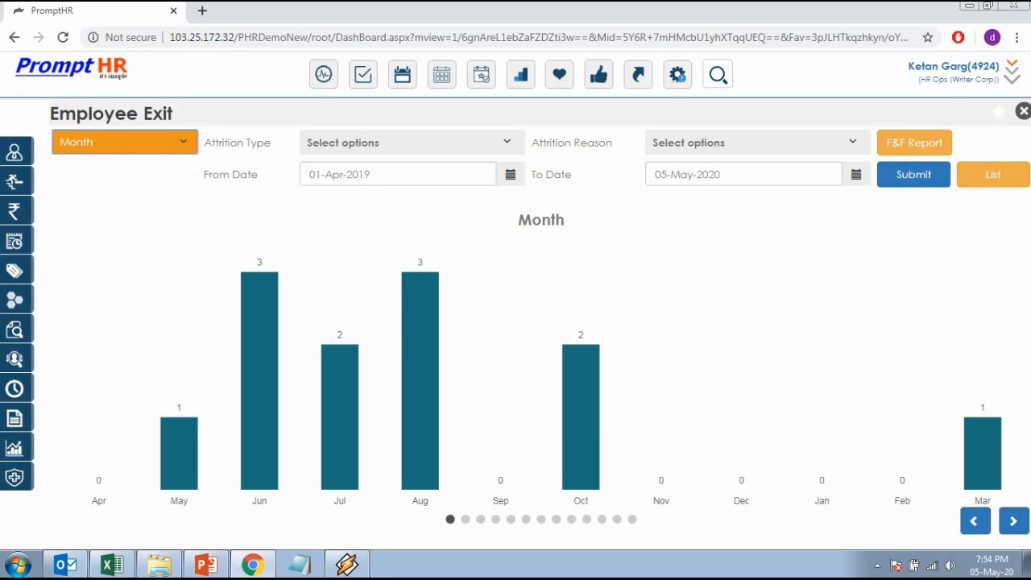
pyautogui.click(581, 419)
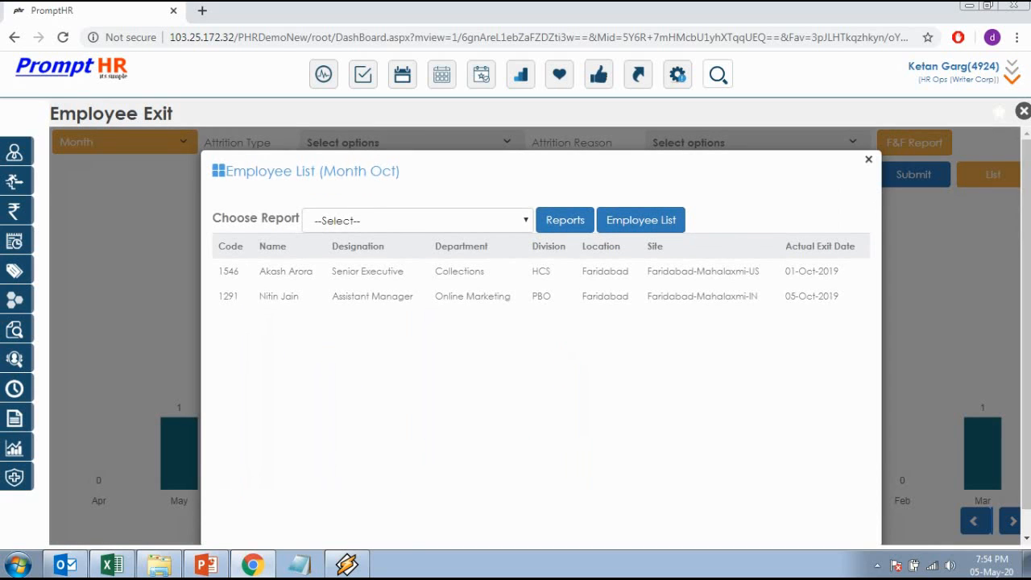
pyautogui.click(869, 159)
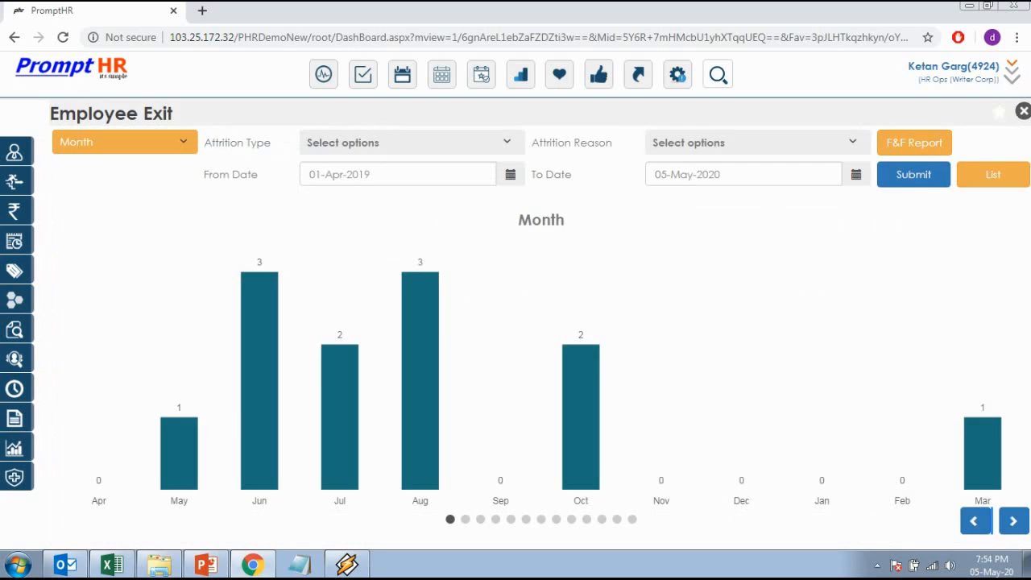
# Switch the exit chart to Attrition Type, then Age, then Gender
pyautogui.click(125, 143)
pyautogui.press('Return')
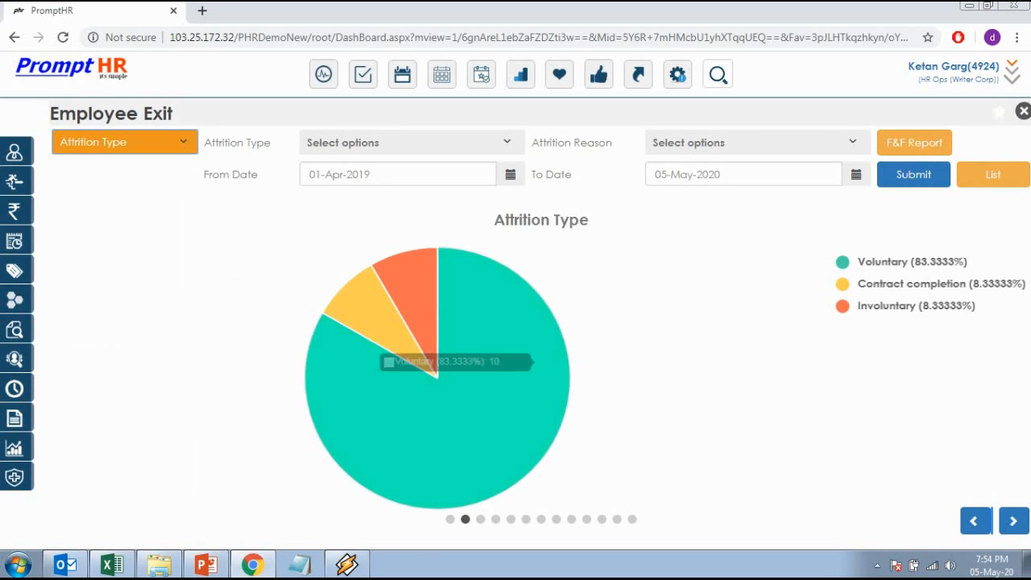
pyautogui.click(125, 143)
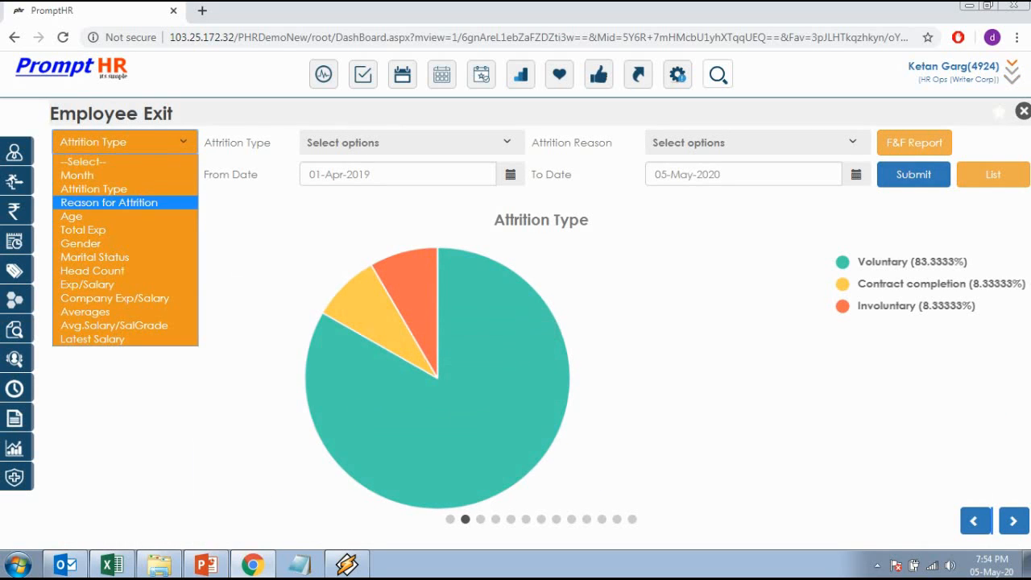
pyautogui.click(96, 216)
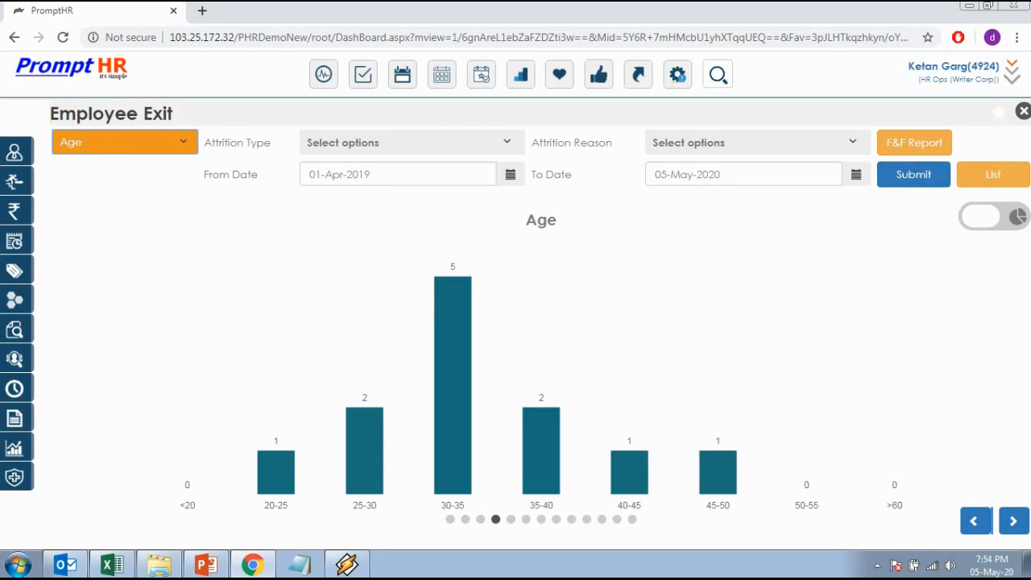
pyautogui.click(125, 142)
pyautogui.click(97, 243)
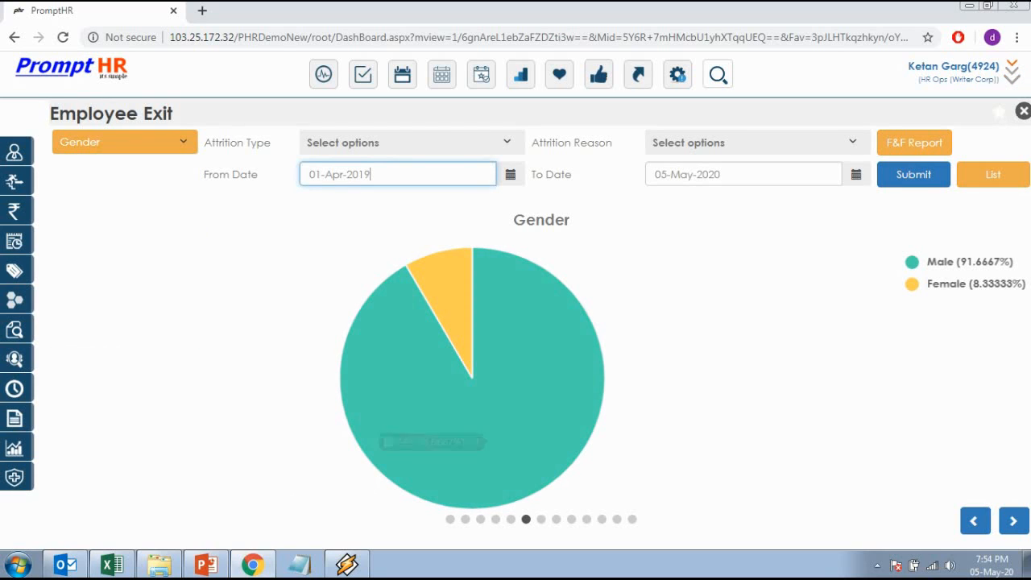
# List exits for 01-Apr-2019 to 05-May-2020, then add a new exit entry
pyautogui.click(697, 174)
pyautogui.click(371, 174)
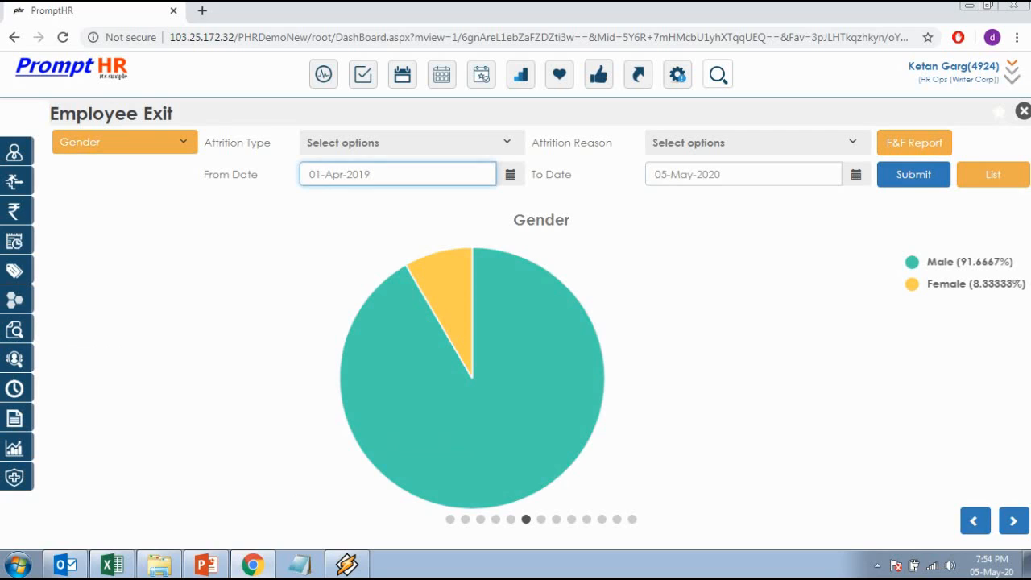
pyautogui.click(709, 174)
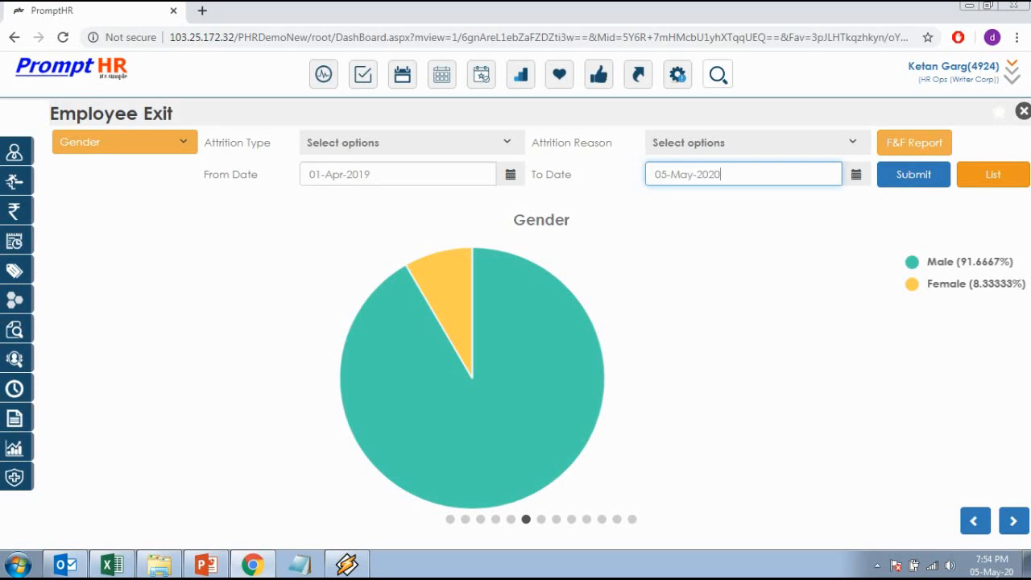
pyautogui.click(993, 175)
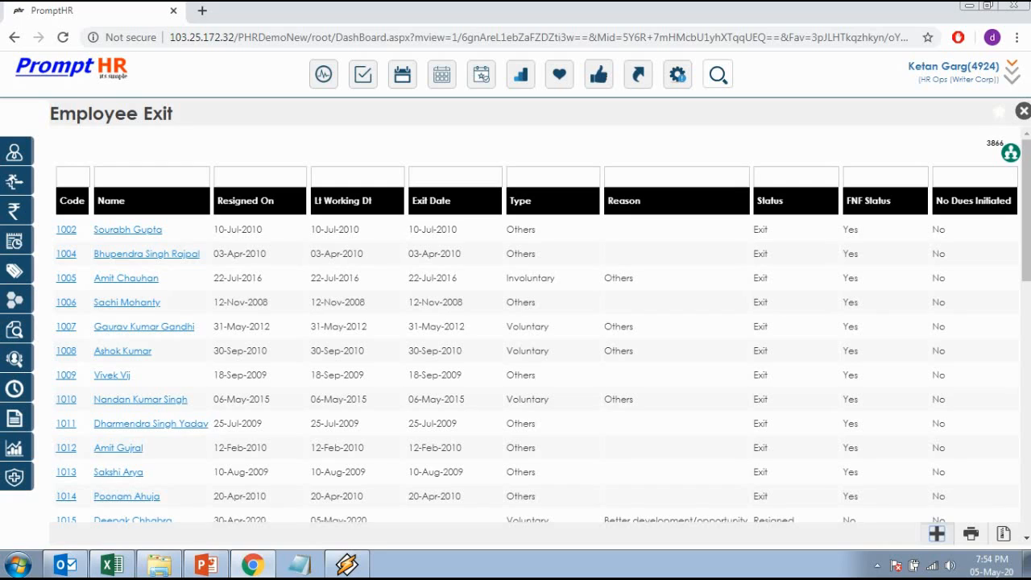
pyautogui.click(937, 534)
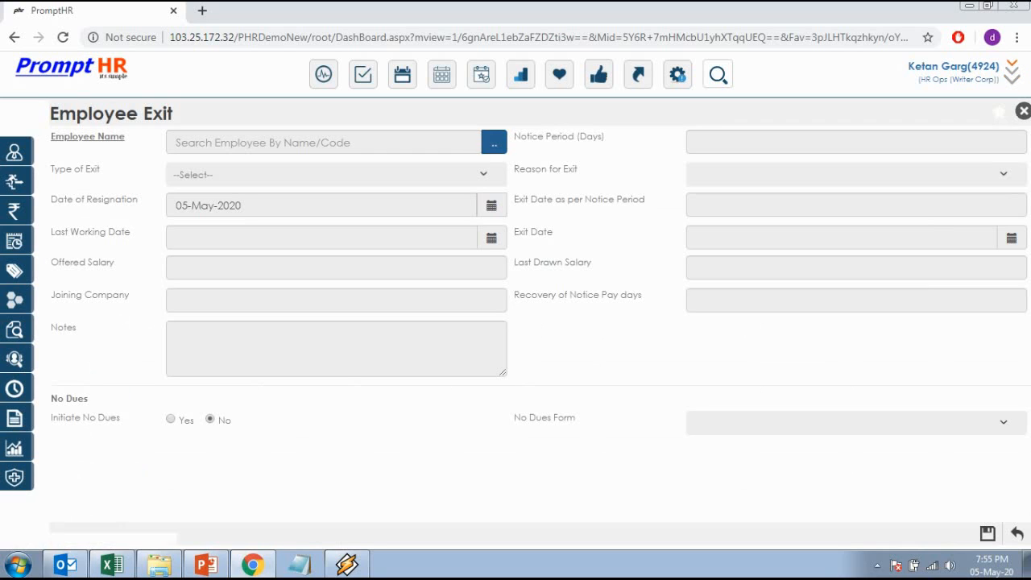
# Search for the employee by name and select them, filling 60-day notice and 36664 salary
pyautogui.click(494, 142)
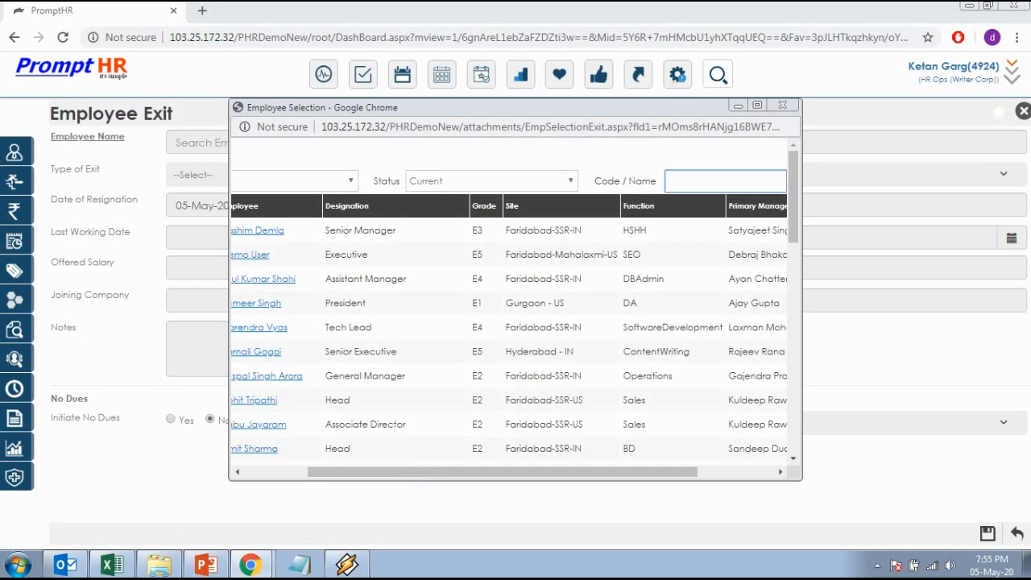
pyautogui.moveTo(403, 472); pyautogui.dragTo(334, 472)
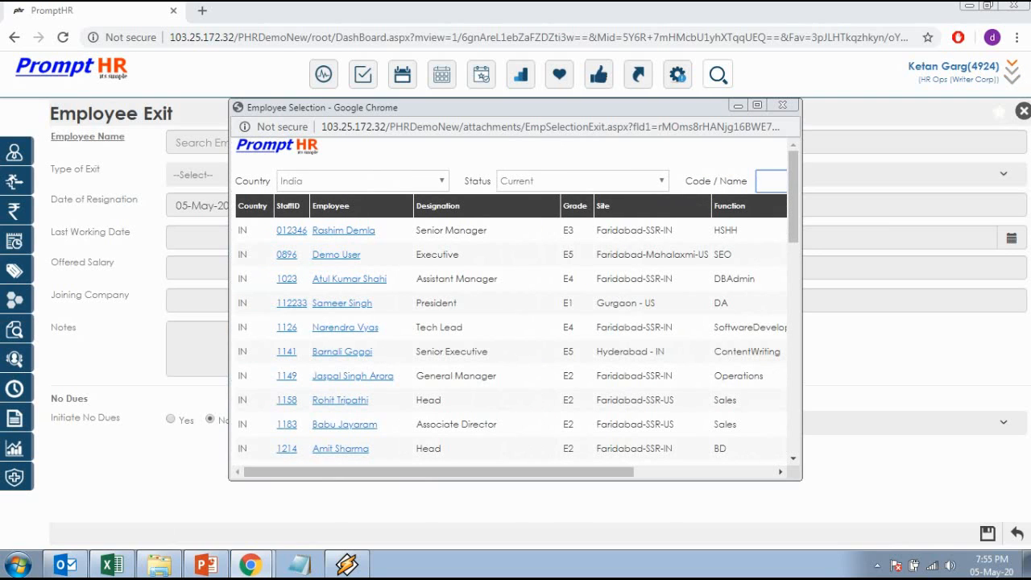
pyautogui.click(771, 182)
pyautogui.press('Return')
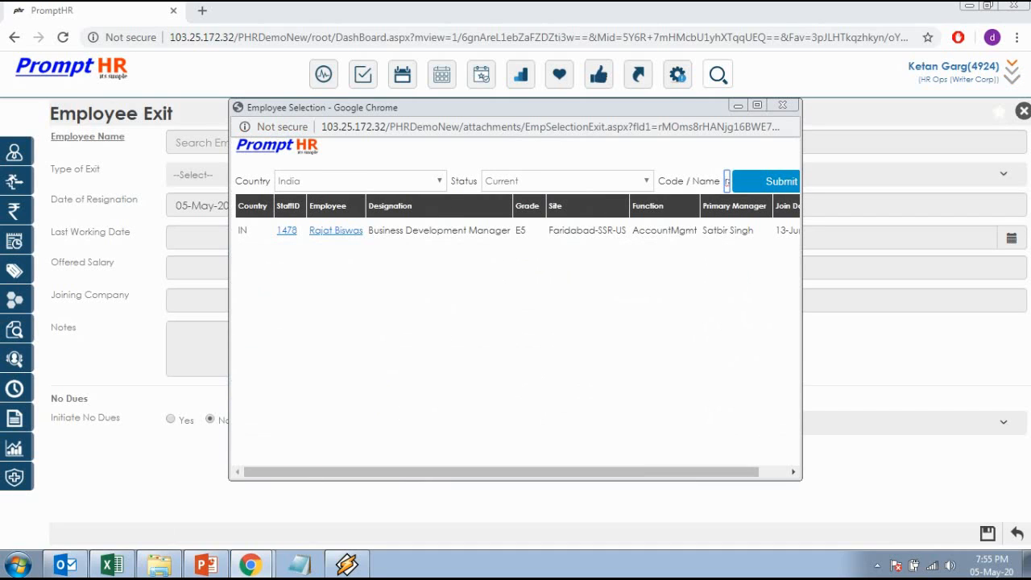
pyautogui.click(336, 231)
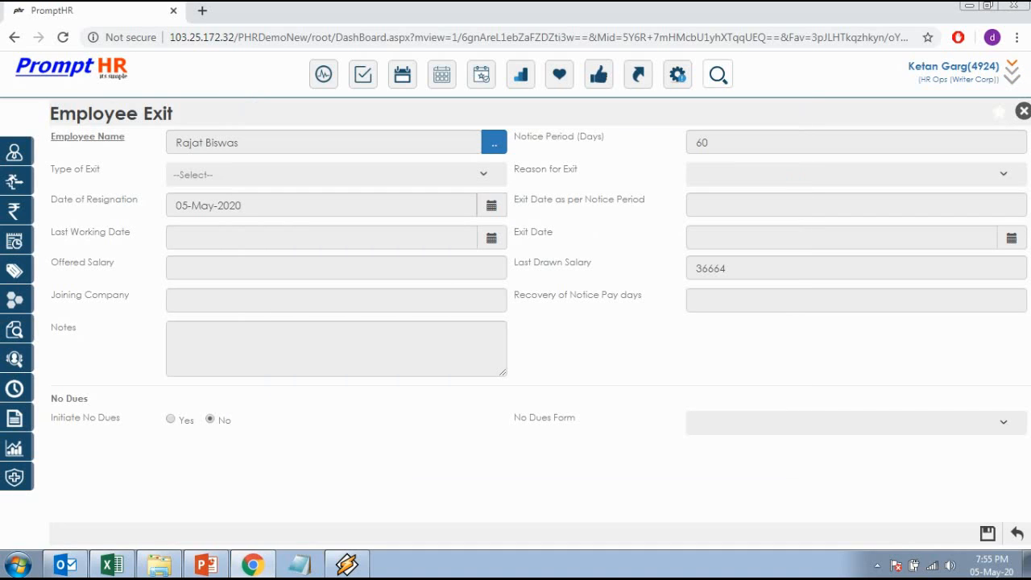
# Edit the notice period field, replacing 60 with 50 days
pyautogui.click(712, 142)
pyautogui.doubleClick(709, 143)
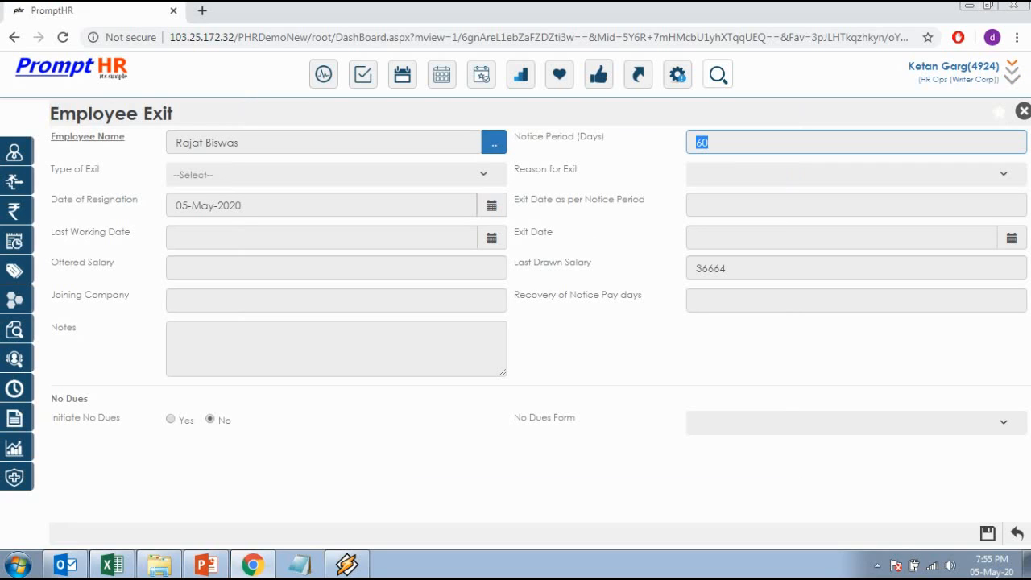
pyautogui.press('BackSpace')
pyautogui.write('50')
pyautogui.press('Tab')
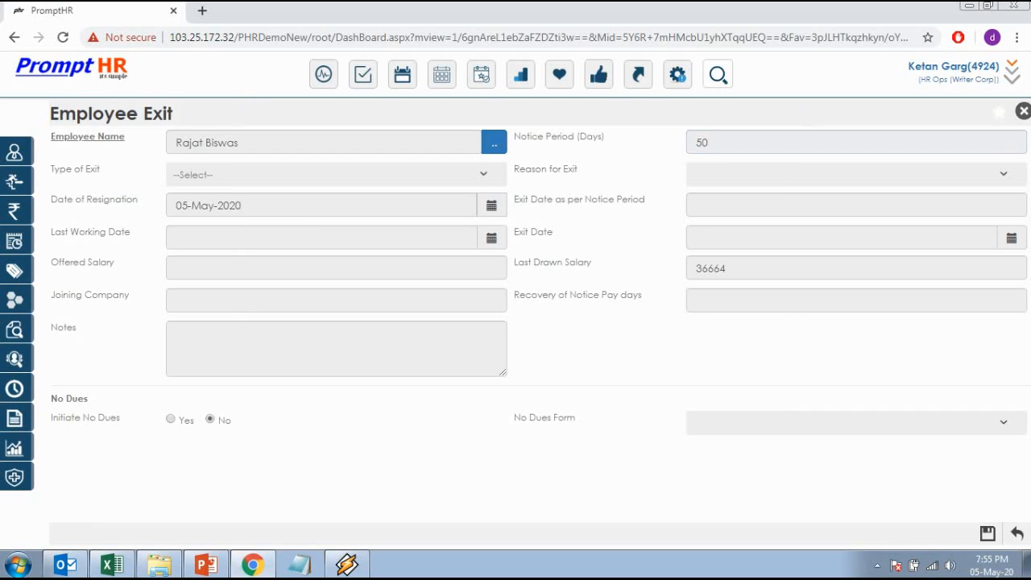
# Set exit type Voluntary with reason Better development/opportunity
pyautogui.click(282, 177)
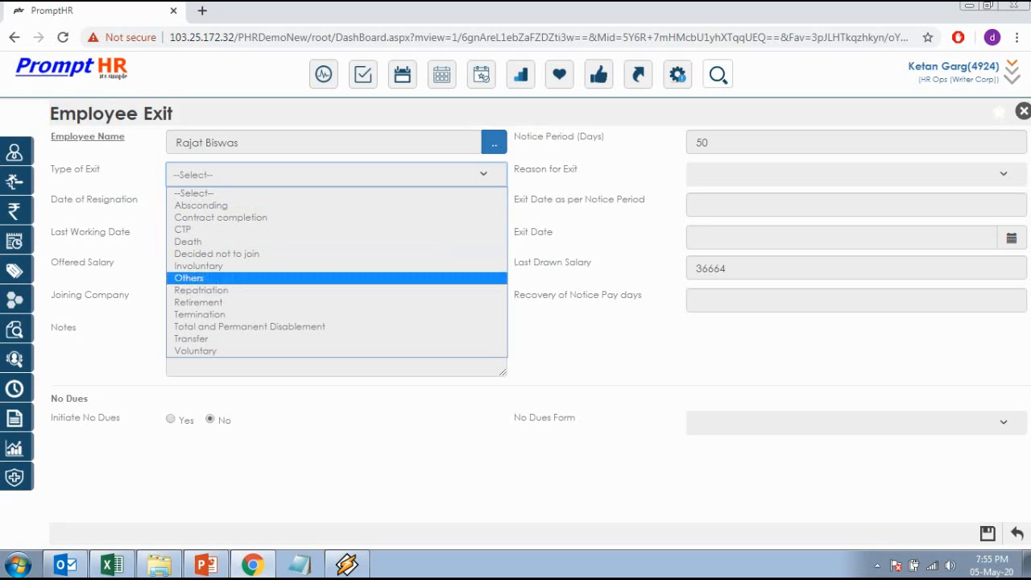
pyautogui.click(196, 351)
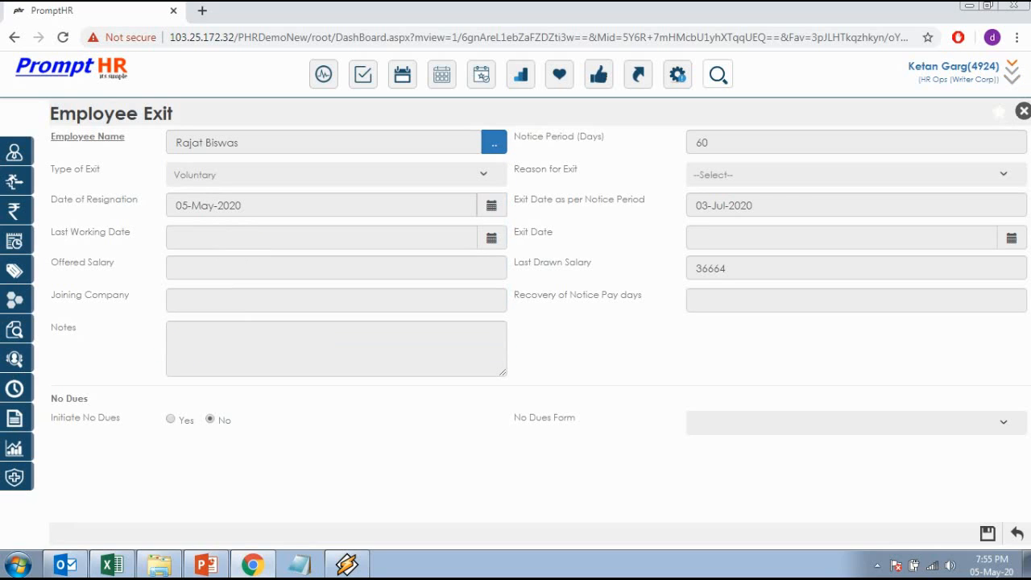
pyautogui.click(855, 175)
pyautogui.click(765, 218)
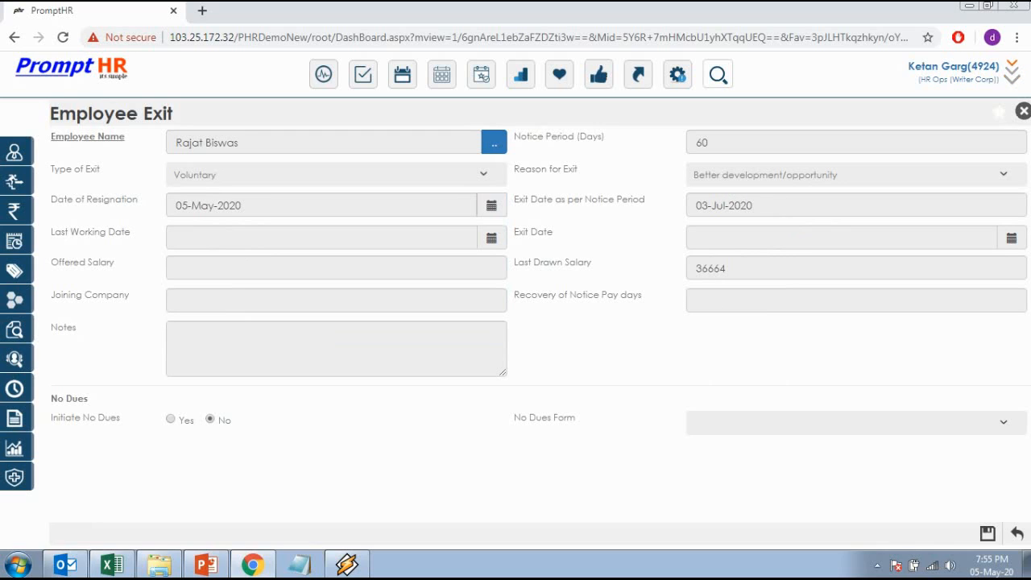
pyautogui.click(242, 206)
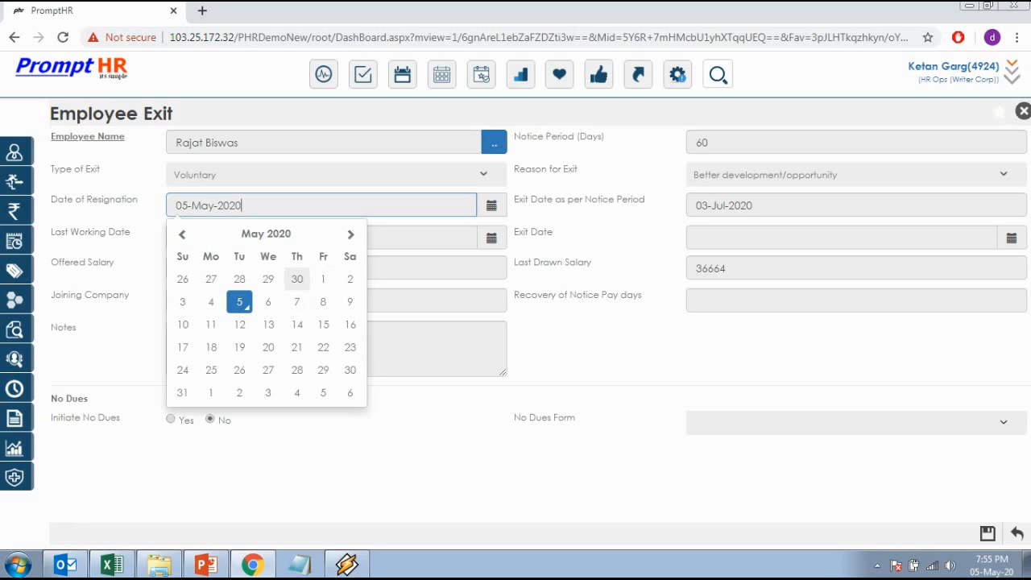
# Pick 30-Apr-2020 as resignation date and select the recalculated 28-Jun-2020 exit date text
pyautogui.click(298, 279)
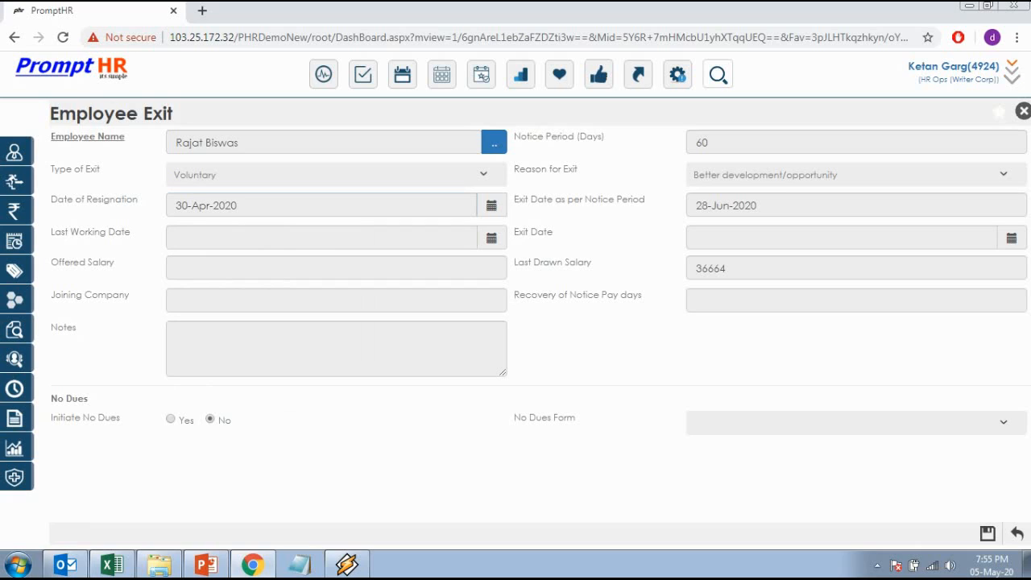
pyautogui.hotkey('shift', 'Left')
pyautogui.hotkey('shift', 'Left')
pyautogui.hotkey('shift', 'Left')
pyautogui.hotkey('shift', 'Left')
pyautogui.hotkey('shift', 'Left')
pyautogui.hotkey('shift', 'Left')
pyautogui.hotkey('shift', 'Left')
pyautogui.hotkey('shift', 'Left')
pyautogui.hotkey('shift', 'Left')
pyautogui.hotkey('shift', 'Left')
pyautogui.hotkey('shift', 'Left')
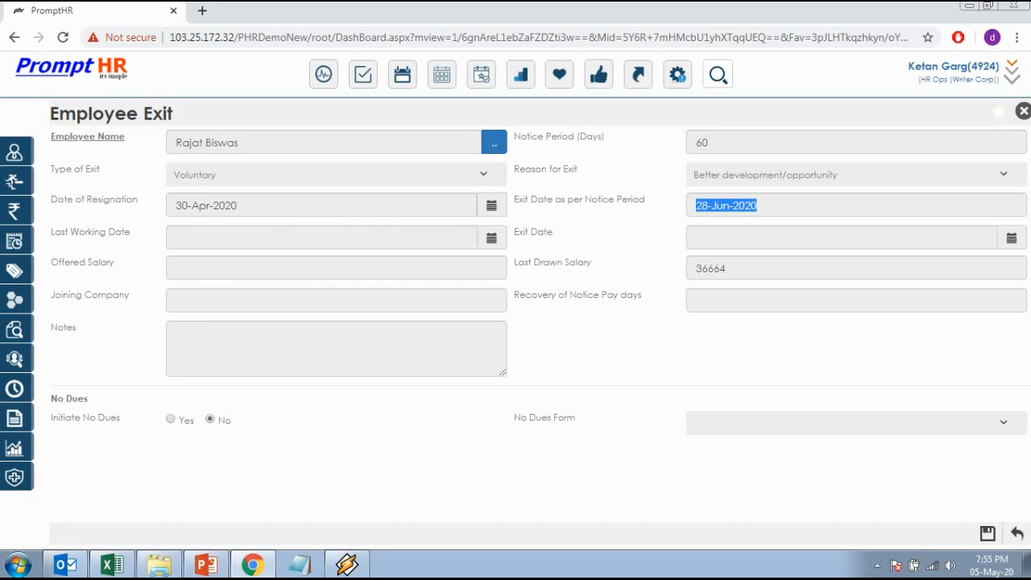
pyautogui.press('Right')
pyautogui.hotkey('shift', 'Left')
pyautogui.hotkey('shift', 'Left')
pyautogui.hotkey('shift', 'Left')
pyautogui.hotkey('shift', 'Left')
pyautogui.hotkey('shift', 'Left')
pyautogui.hotkey('shift', 'Left')
pyautogui.hotkey('shift', 'Left')
pyautogui.hotkey('shift', 'Left')
pyautogui.hotkey('shift', 'Left')
pyautogui.hotkey('shift', 'Left')
pyautogui.hotkey('shift', 'Left')
pyautogui.press('Right')
pyautogui.hotkey('shift', 'Left')
pyautogui.hotkey('shift', 'Left')
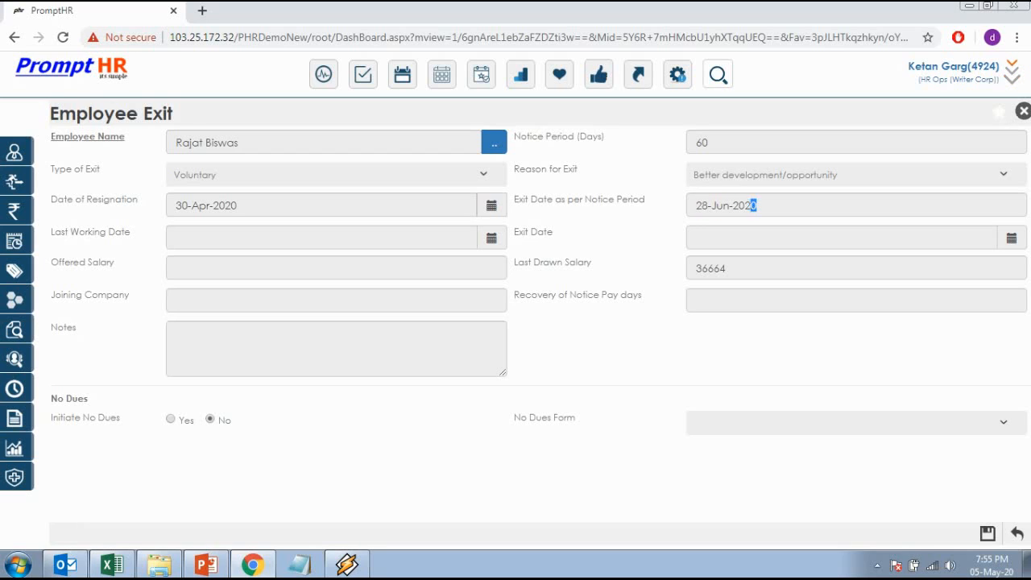
pyautogui.hotkey('shift', 'Left')
pyautogui.hotkey('shift', 'Left')
pyautogui.hotkey('shift', 'Left')
pyautogui.hotkey('shift', 'Left')
pyautogui.press('Right')
pyautogui.hotkey('shift', 'Home')
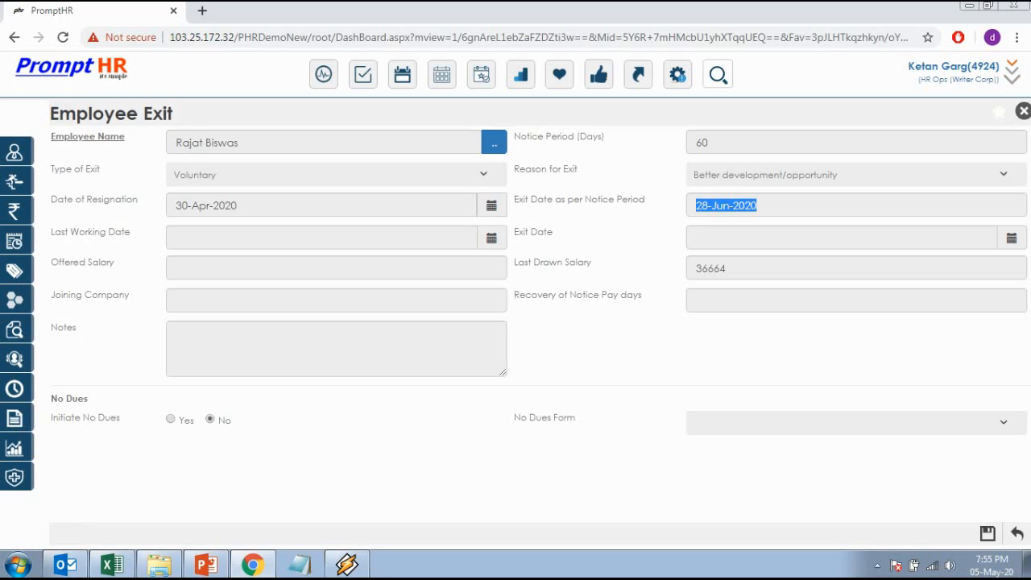
pyautogui.press('Right')
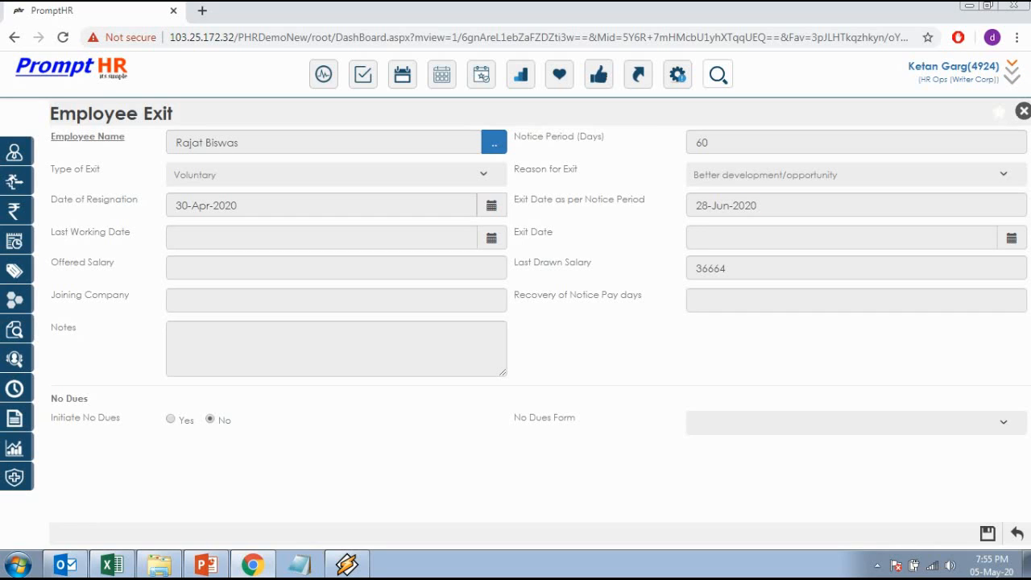
# Set the last working date to 05-May-2020, leaving the exit date empty
pyautogui.click(177, 237)
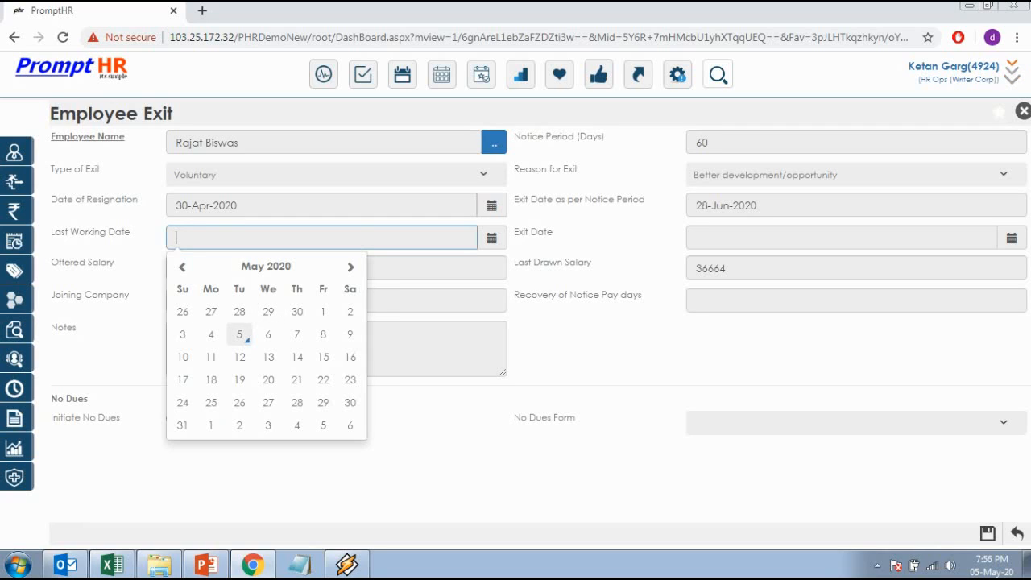
pyautogui.click(239, 334)
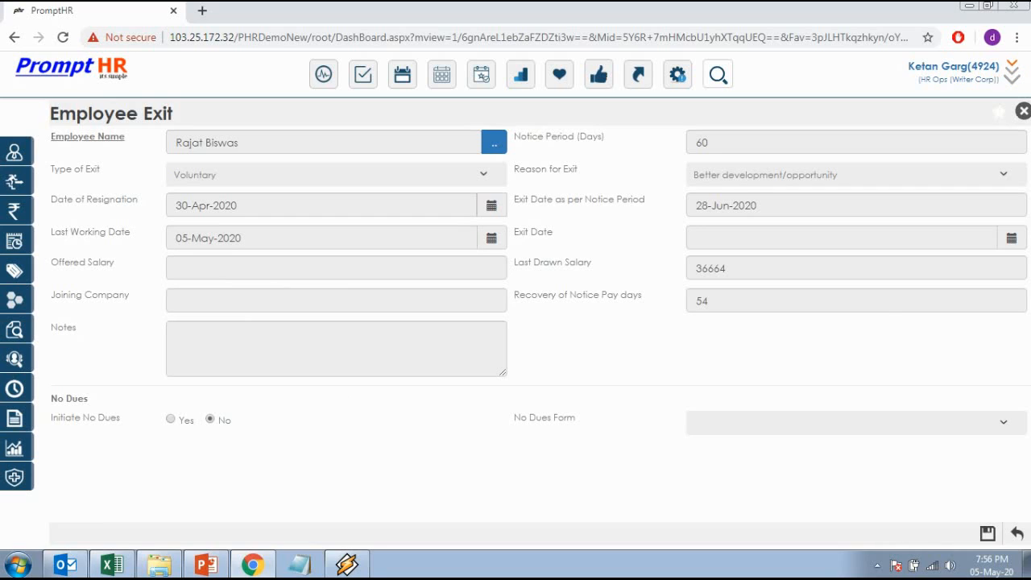
pyautogui.click(842, 238)
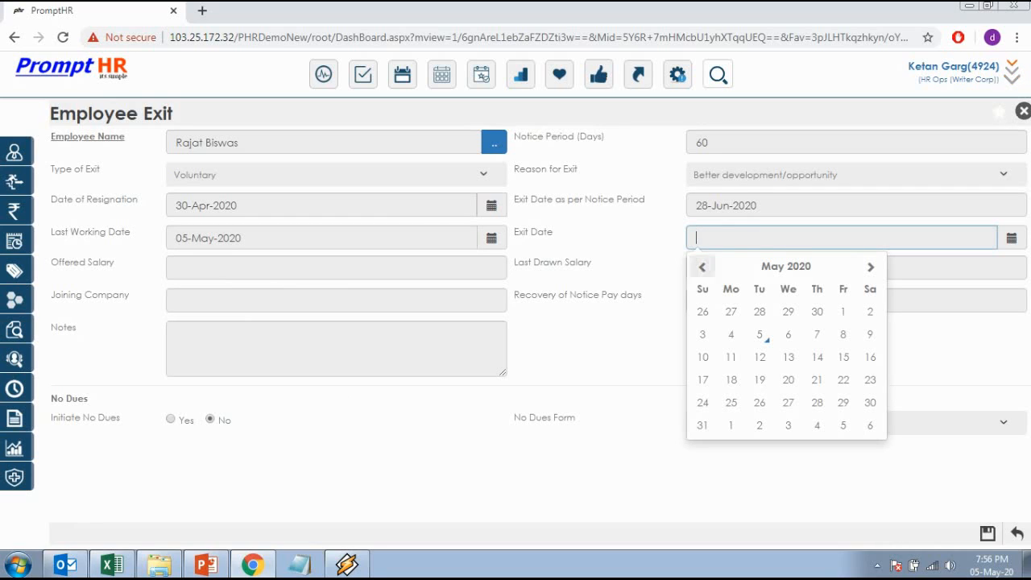
pyautogui.press('Escape')
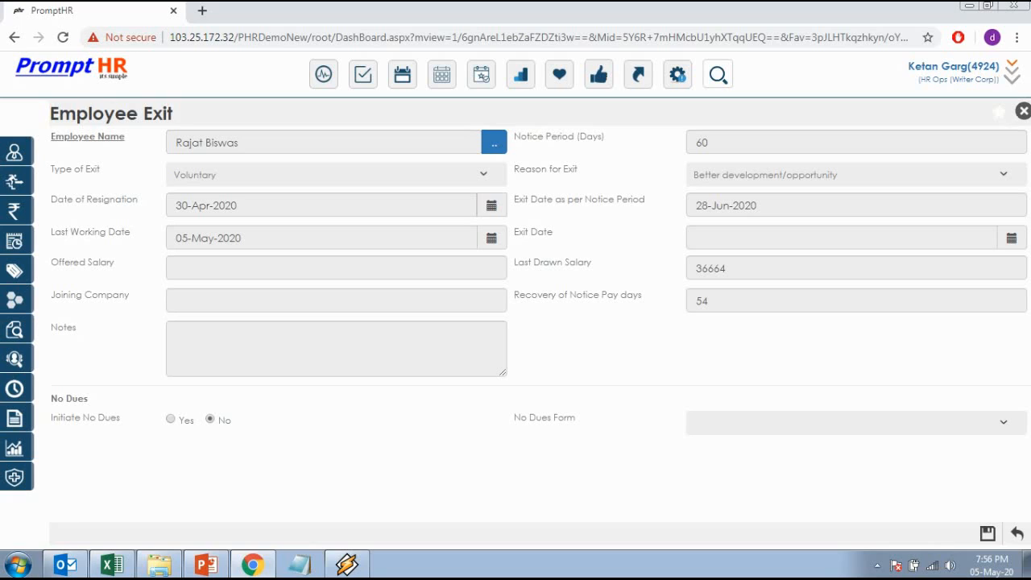
# Review the last drawn salary and the 54 notice-pay recovery days
pyautogui.moveTo(735, 268); pyautogui.dragTo(694, 268)
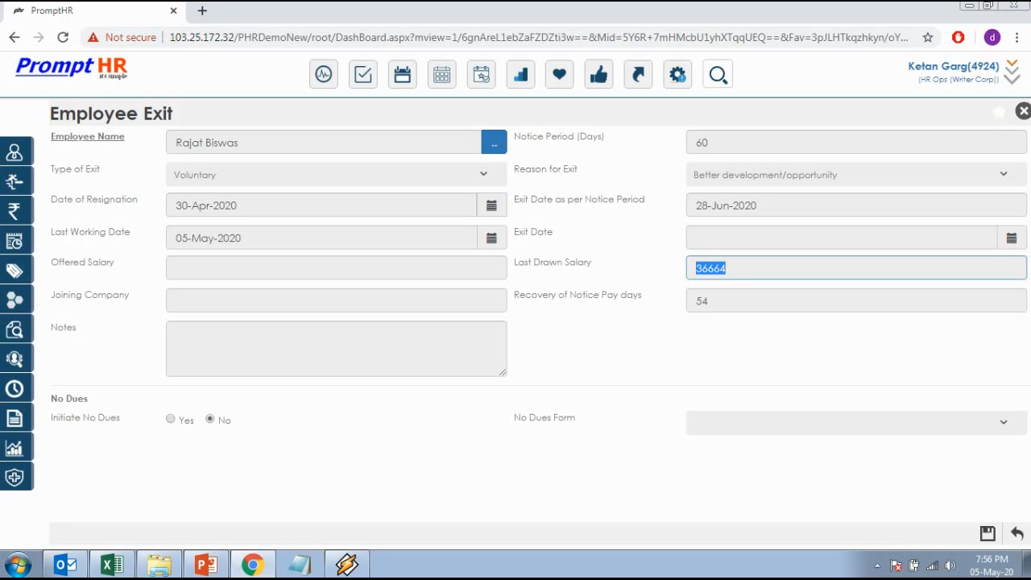
pyautogui.click(709, 301)
pyautogui.doubleClick(702, 300)
pyautogui.click(725, 301)
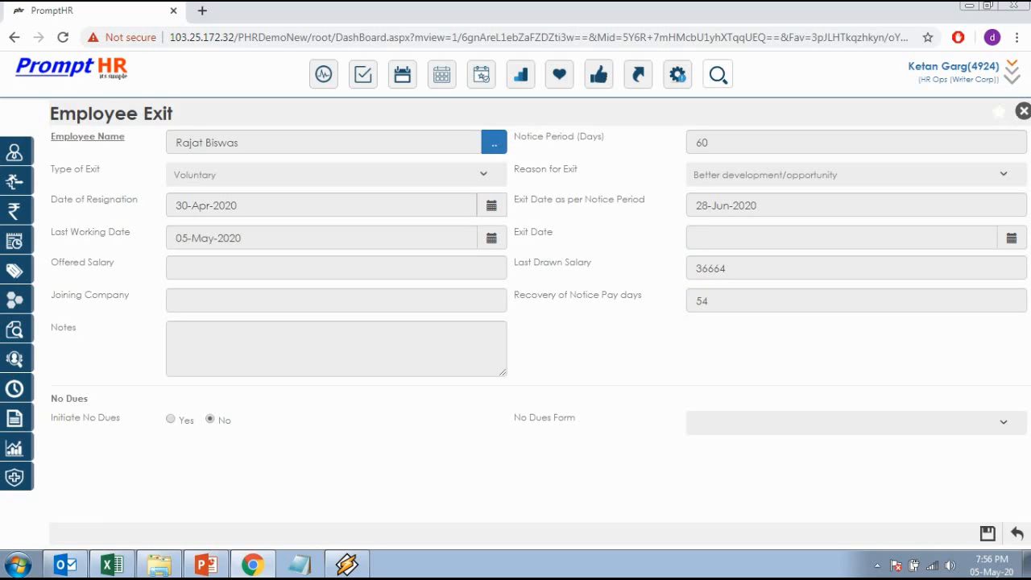
pyautogui.click(336, 300)
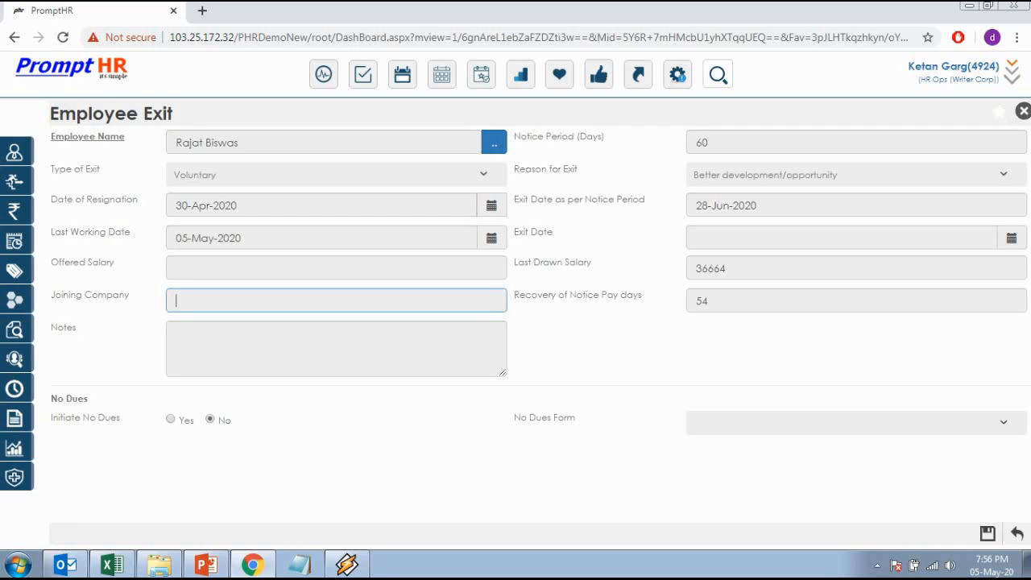
# Enter Tech Mahindra as joining company, add note 'He can be re-hired', and save
pyautogui.write('Tech Mahindra')
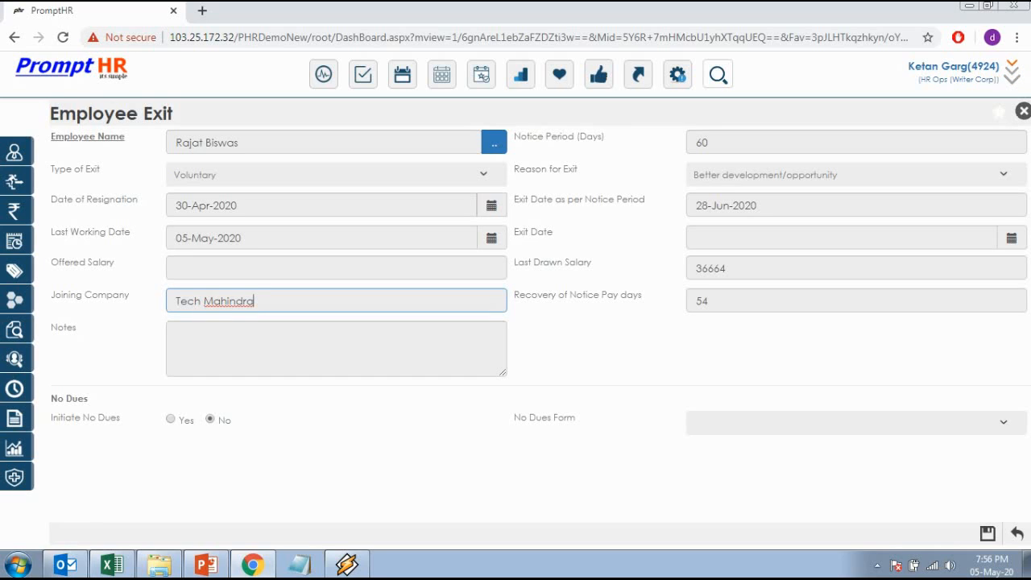
pyautogui.click(176, 333)
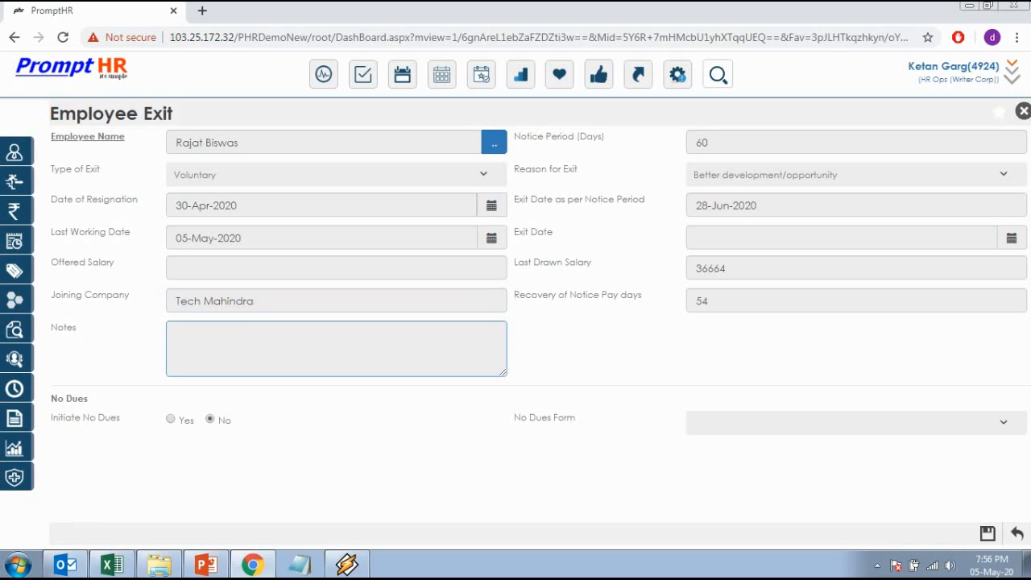
pyautogui.write('He can be re-hired')
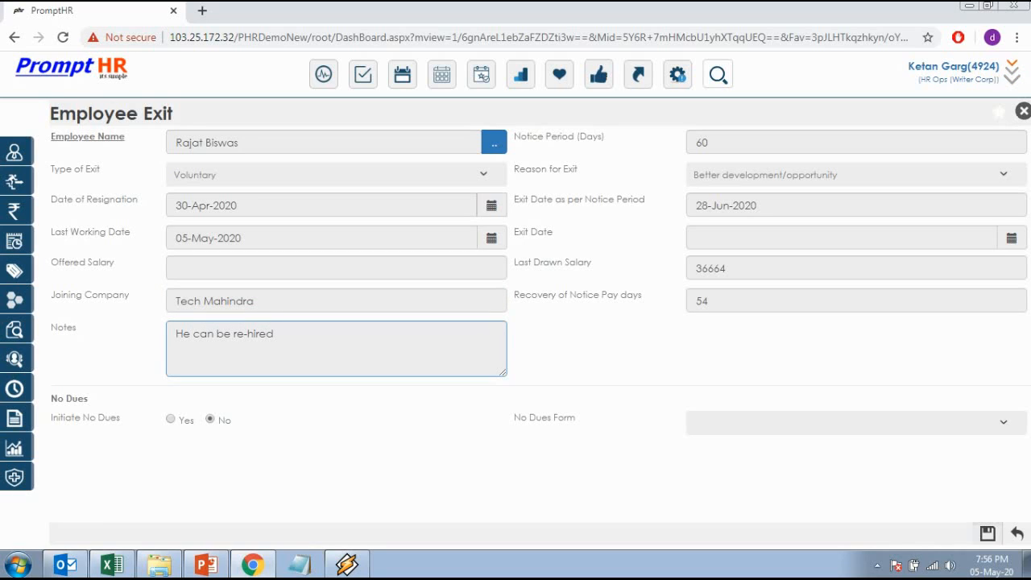
pyautogui.click(988, 533)
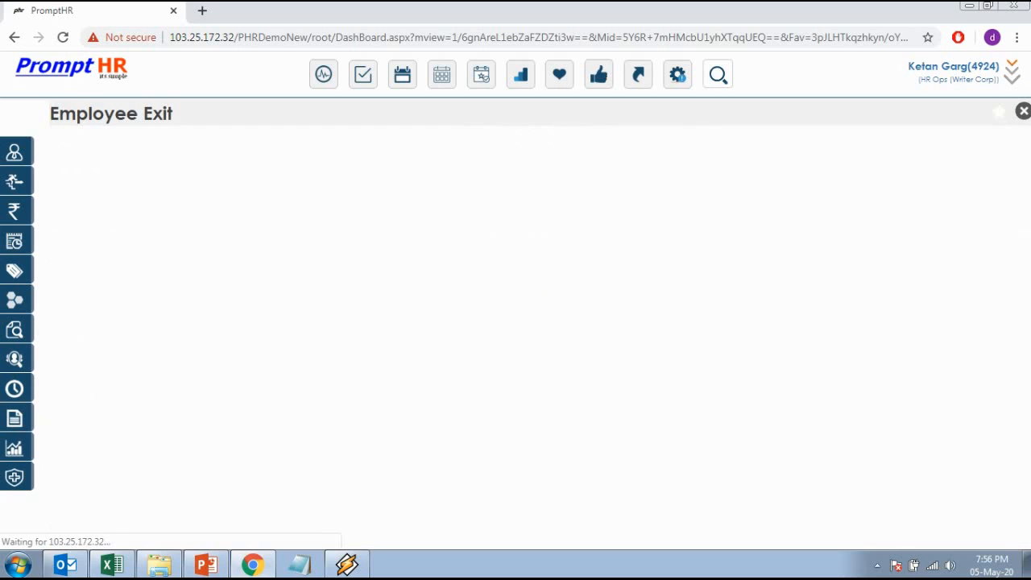
# Filter the exit list by the employee's name and highlight the new 1478 row
pyautogui.click(151, 176)
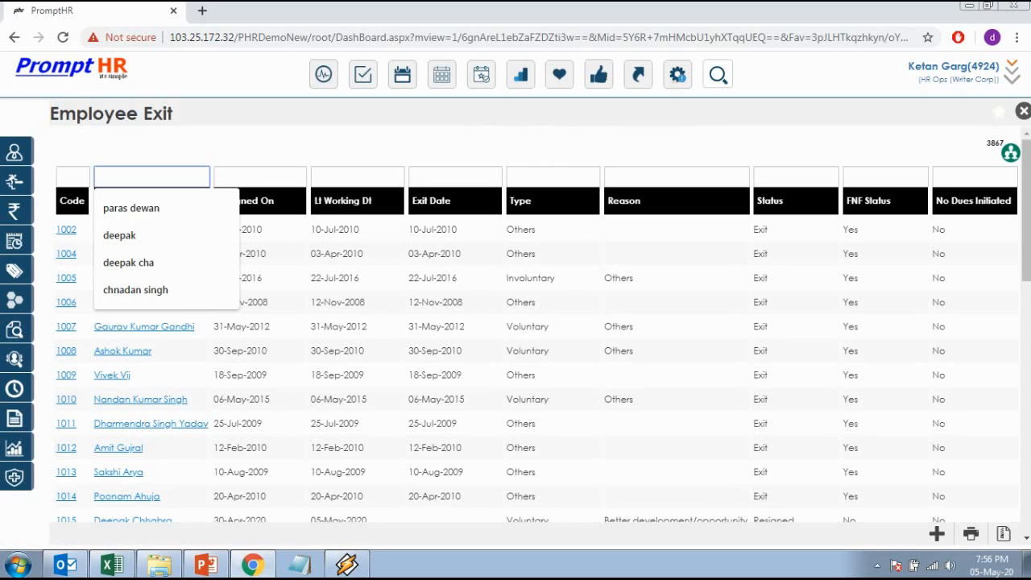
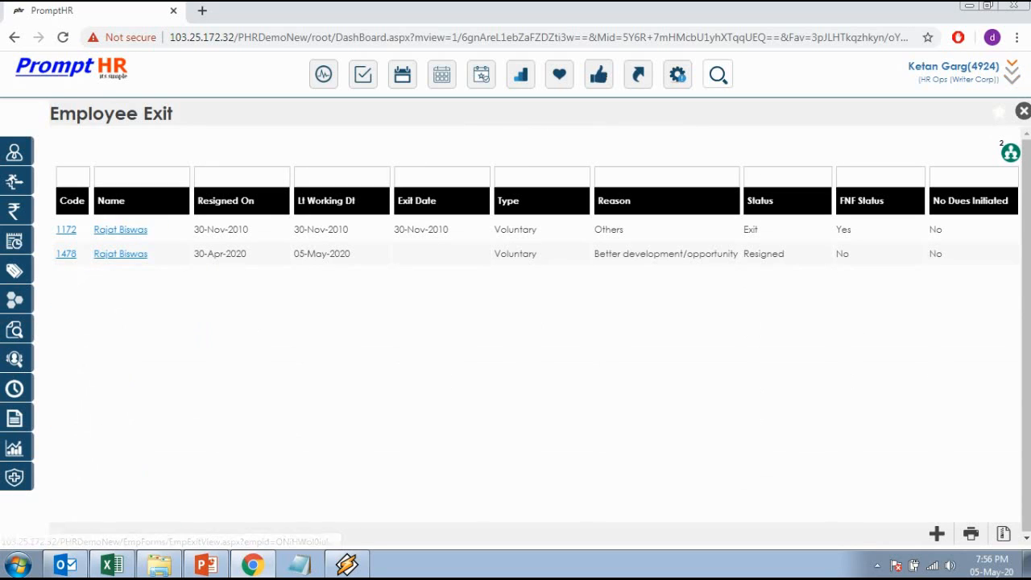
pyautogui.moveTo(786, 254); pyautogui.dragTo(57, 254)
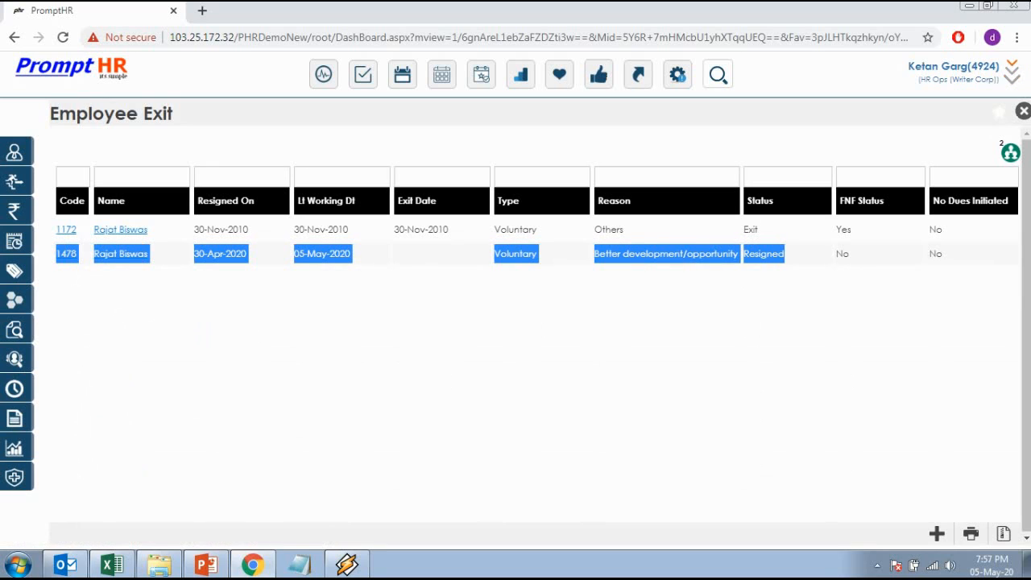
pyautogui.click(56, 253)
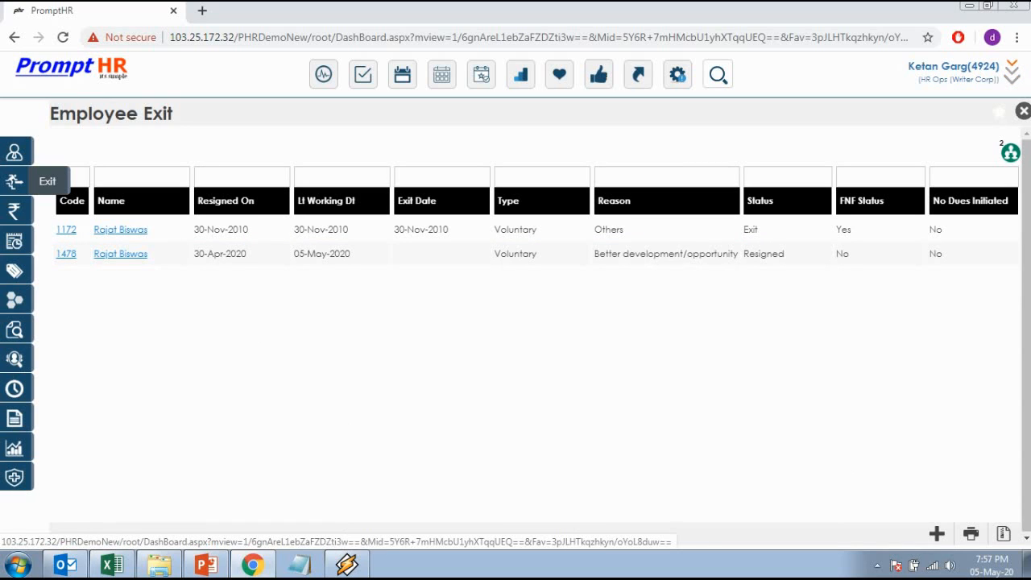
pyautogui.click(15, 181)
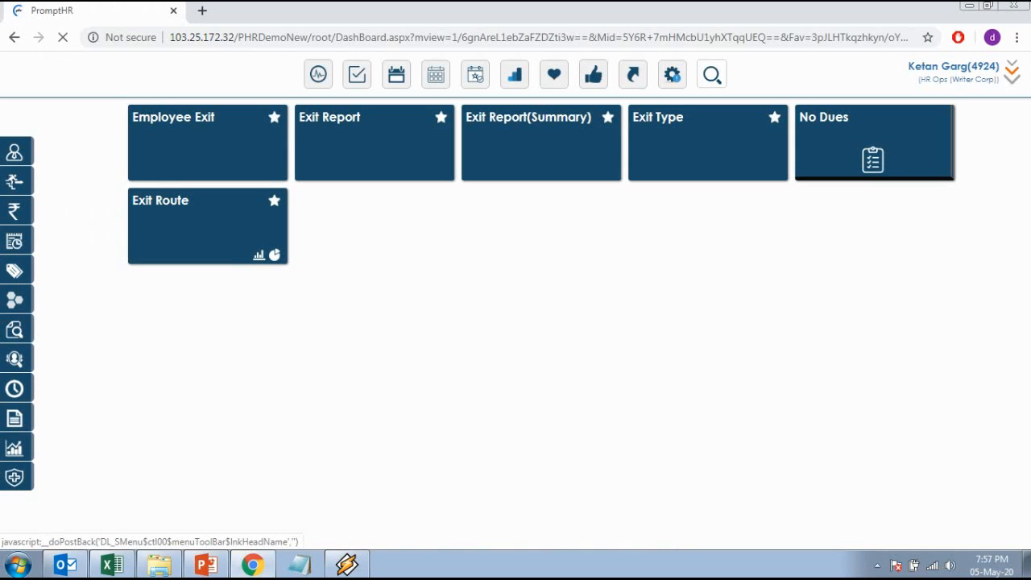
pyautogui.click(173, 118)
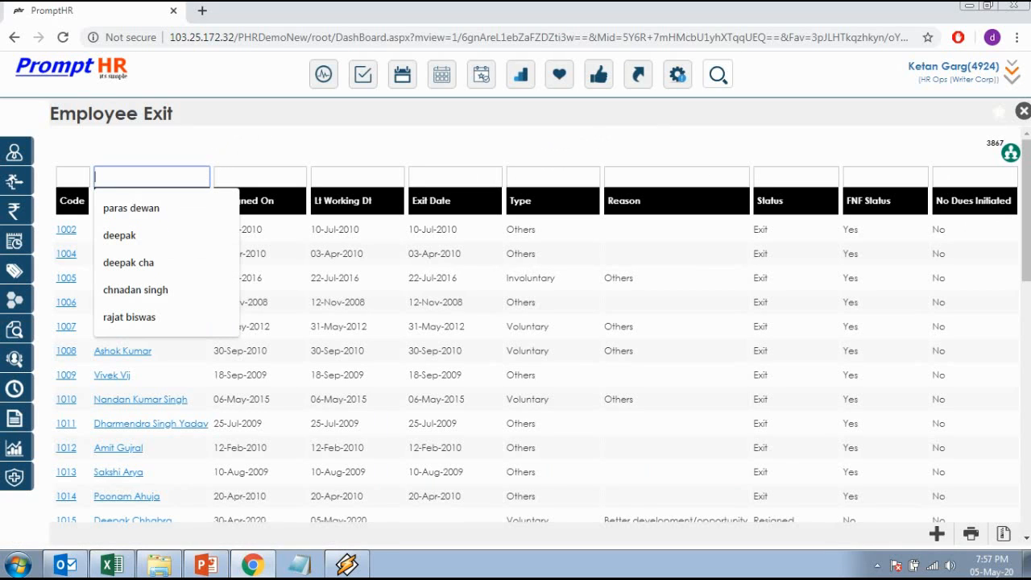
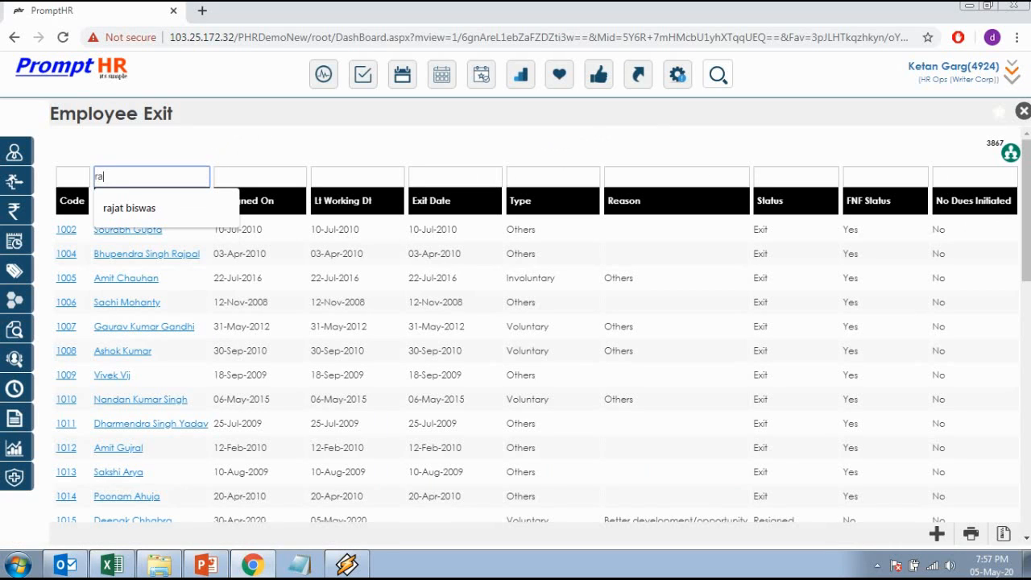
pyautogui.press('Return')
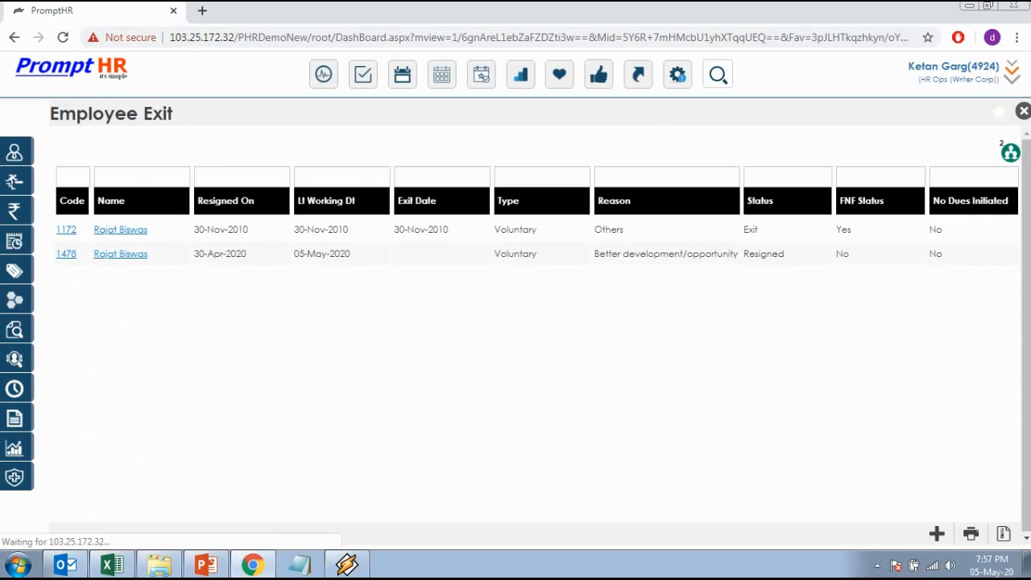
# Open record 1478 for editing and set its exit date to 05-May-2020
pyautogui.click(120, 254)
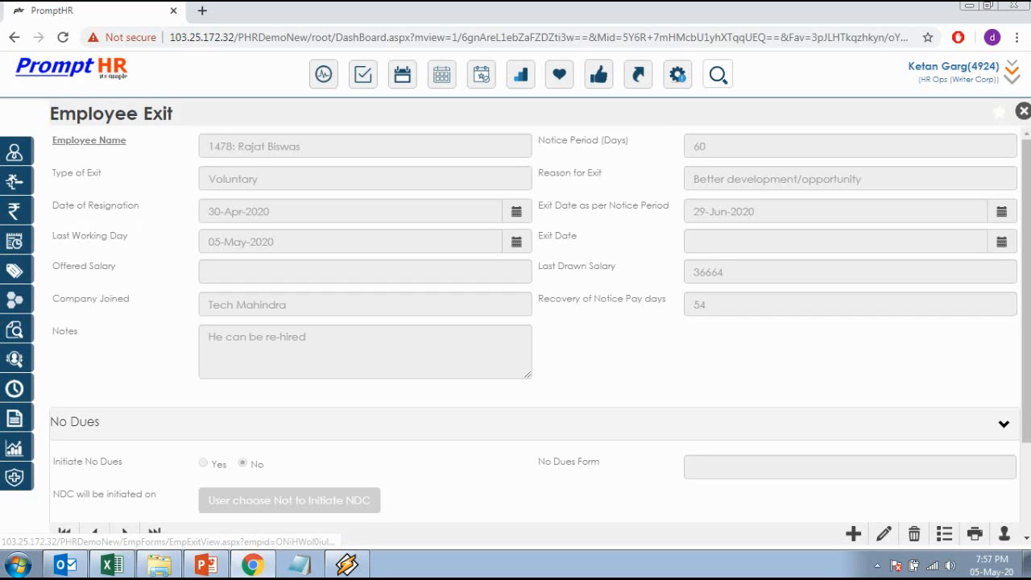
pyautogui.click(884, 534)
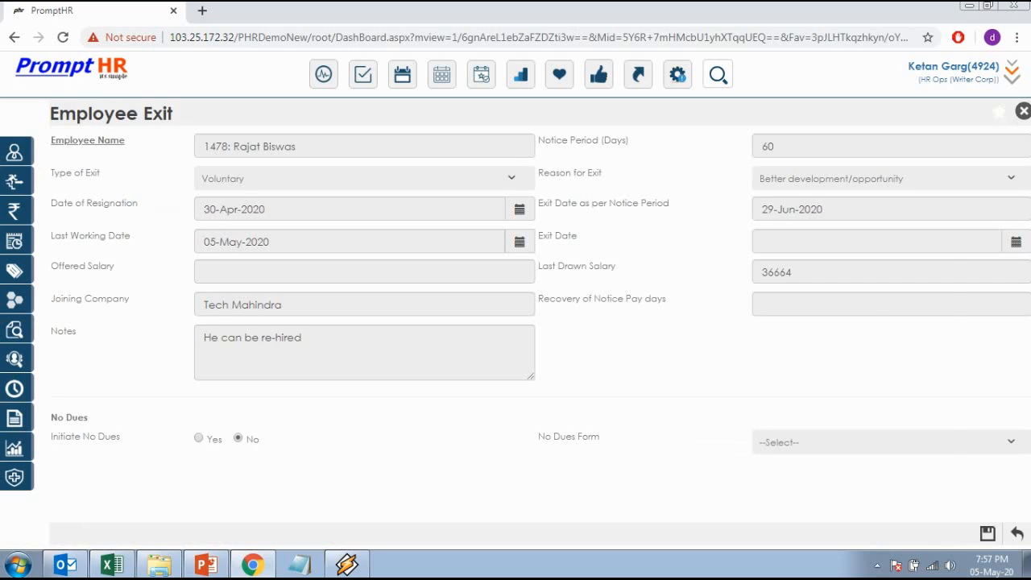
pyautogui.click(830, 242)
pyautogui.click(826, 339)
# Leave Initiate No Dues at No, save the record, and return to the exit list
pyautogui.click(198, 438)
pyautogui.click(882, 441)
pyautogui.click(806, 457)
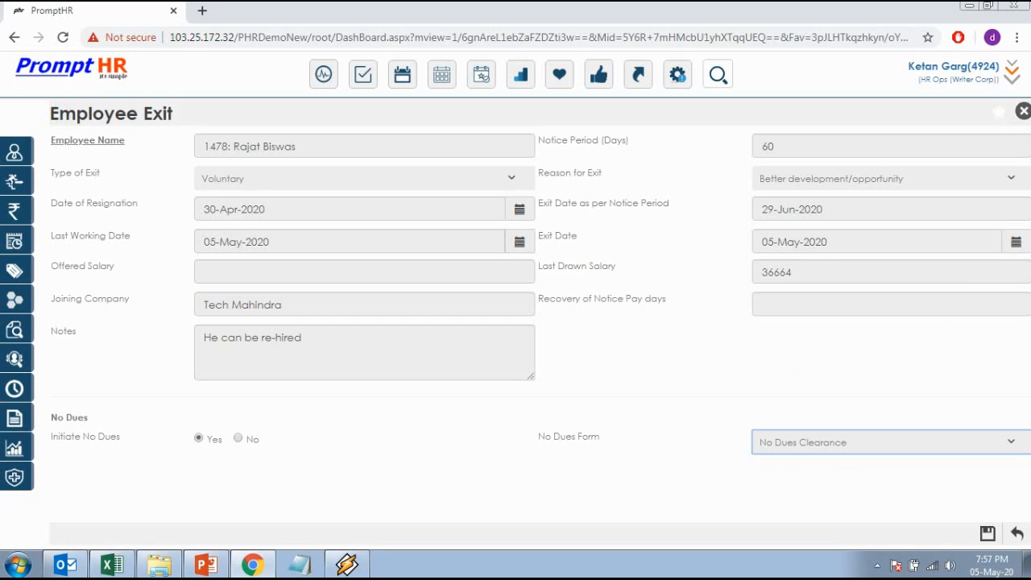
pyautogui.click(238, 438)
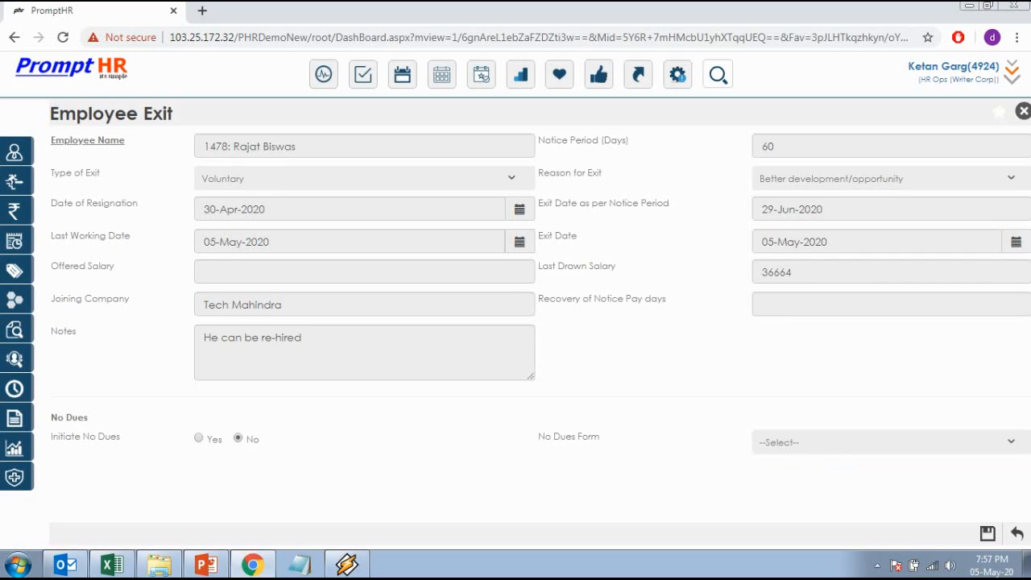
pyautogui.click(988, 534)
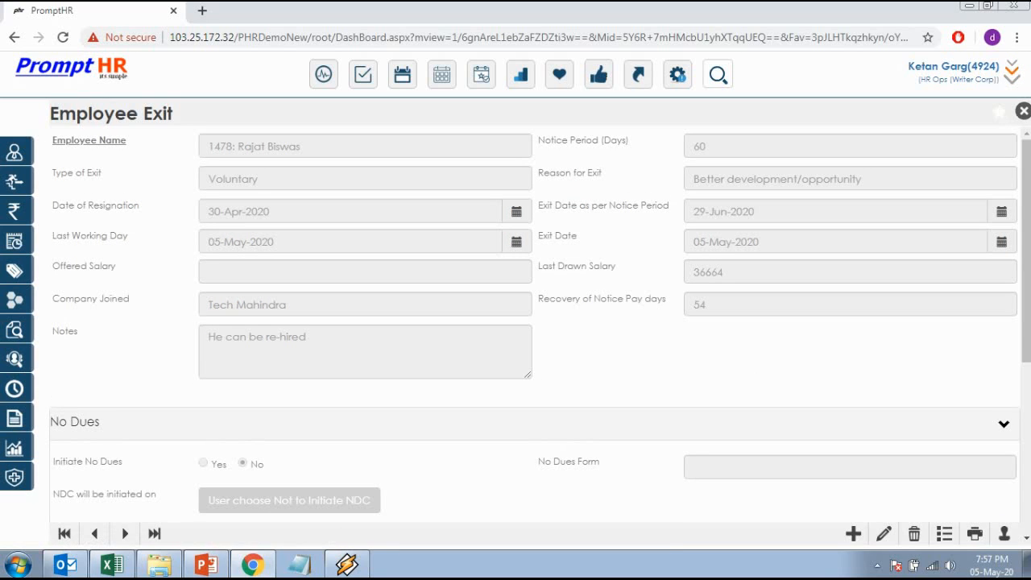
pyautogui.click(944, 533)
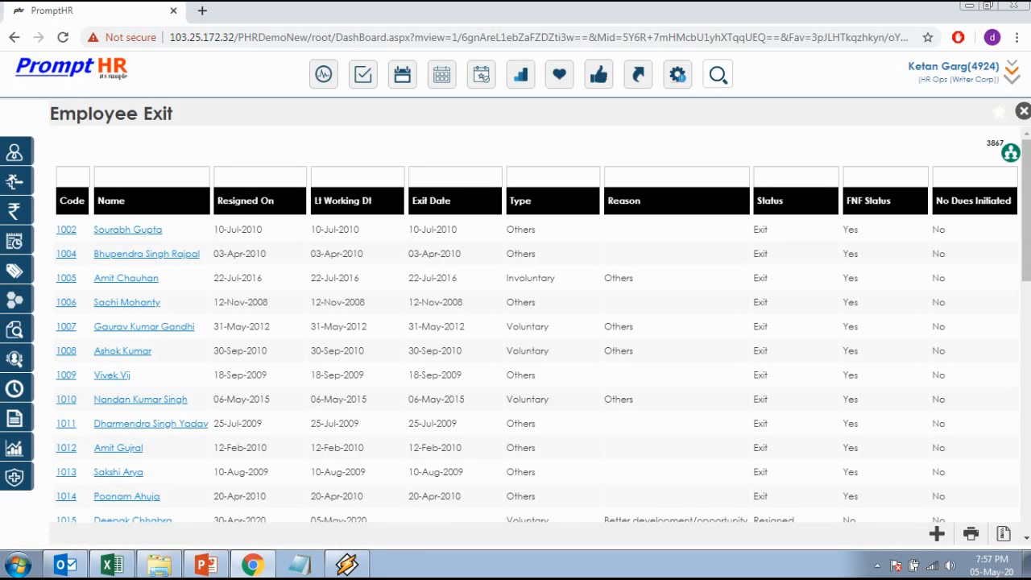
# Filter the Employee Exit list by the employee's name using the suggested match
pyautogui.click(152, 176)
pyautogui.write('rajat')
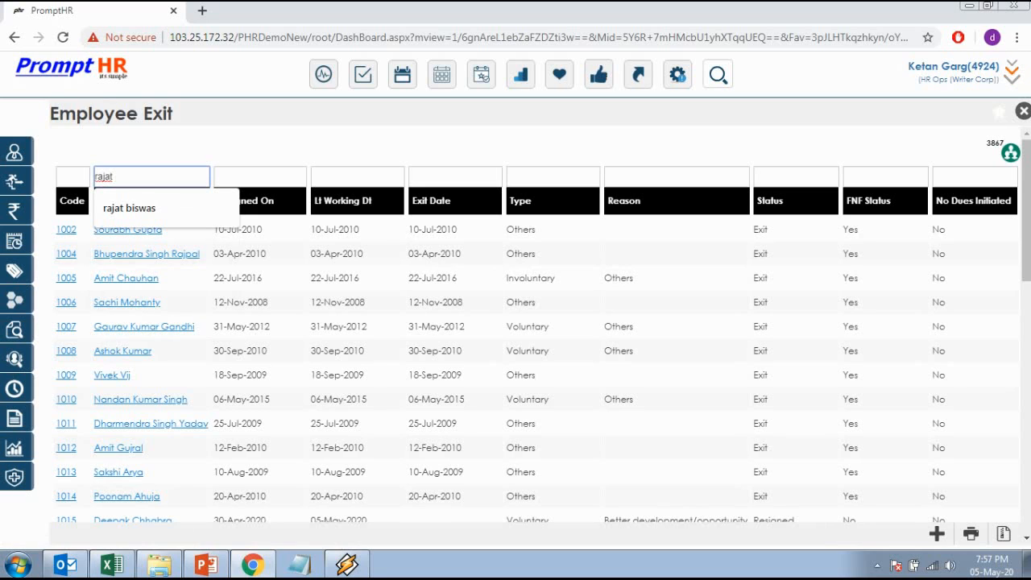
pyautogui.press('Down')
pyautogui.press('Return')
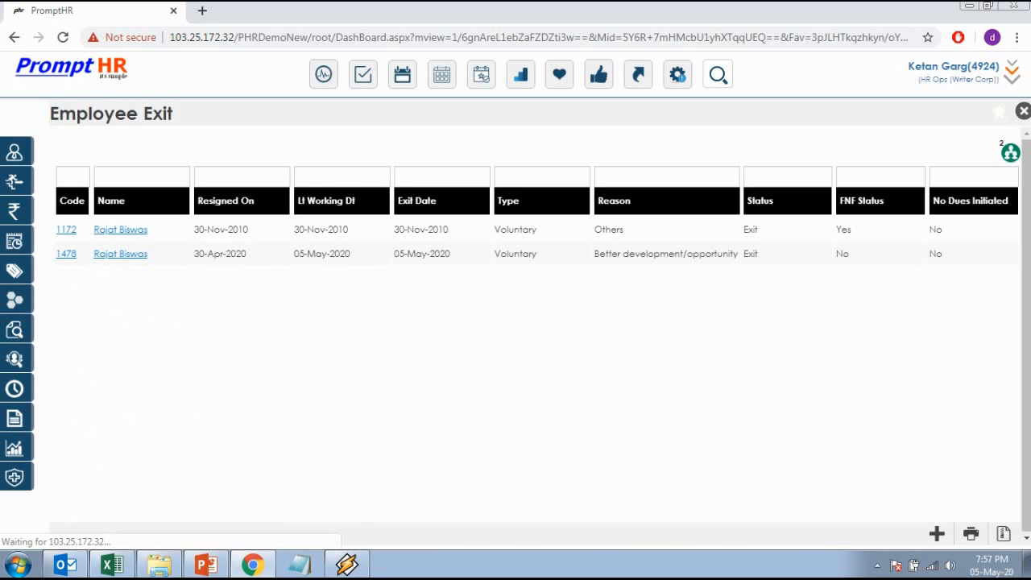
# Highlight record 1478's row to confirm its status reads Exit
pyautogui.moveTo(759, 254); pyautogui.dragTo(64, 194)
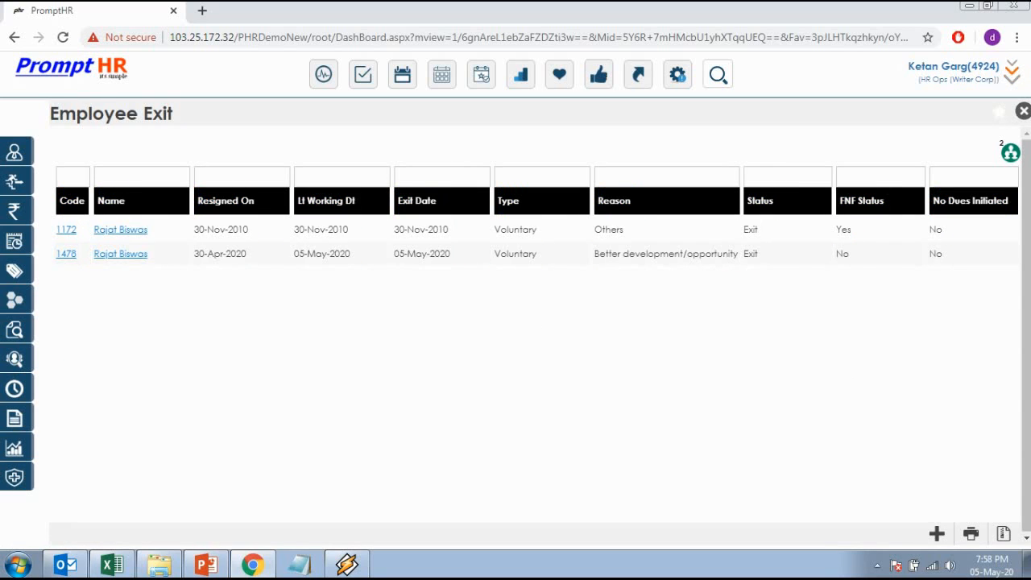
pyautogui.moveTo(759, 254); pyautogui.dragTo(743, 254)
pyautogui.click(751, 254)
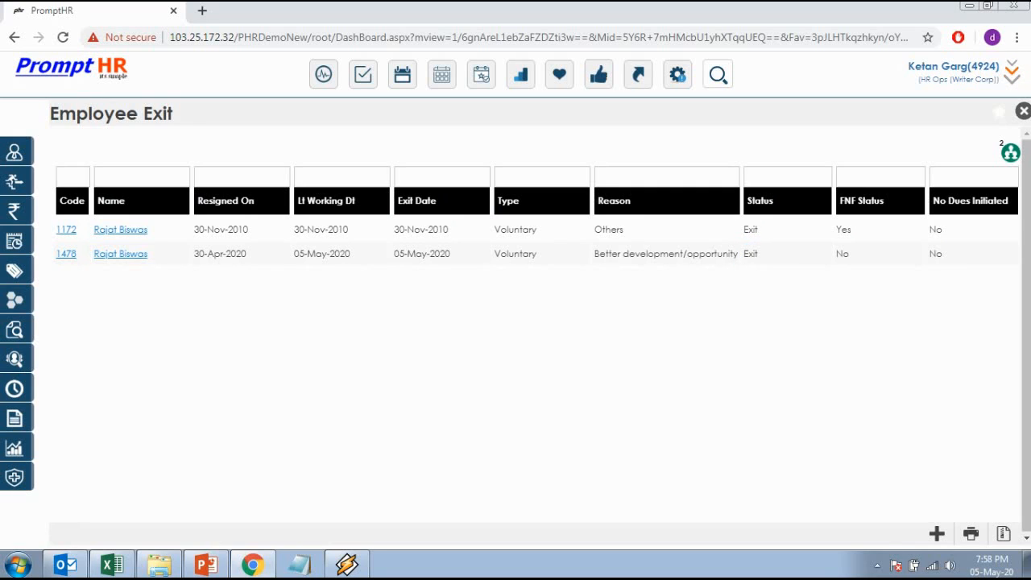